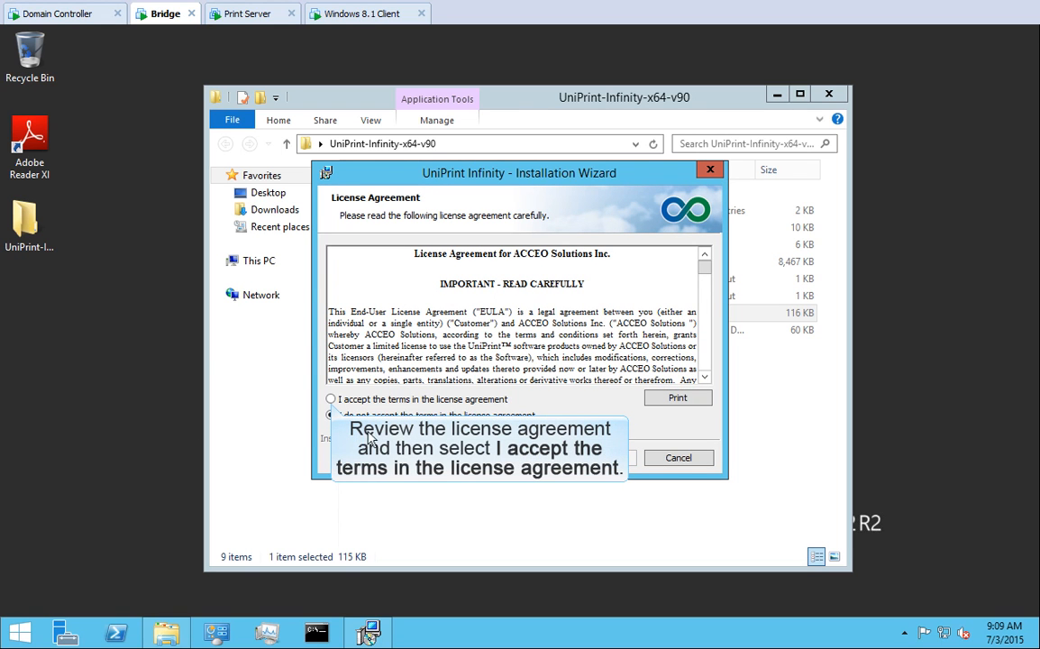
Accept the license agreement terms and keep the default destination folder for the UniPrint Infinity installation on the Bridge machine.
click(331, 399)
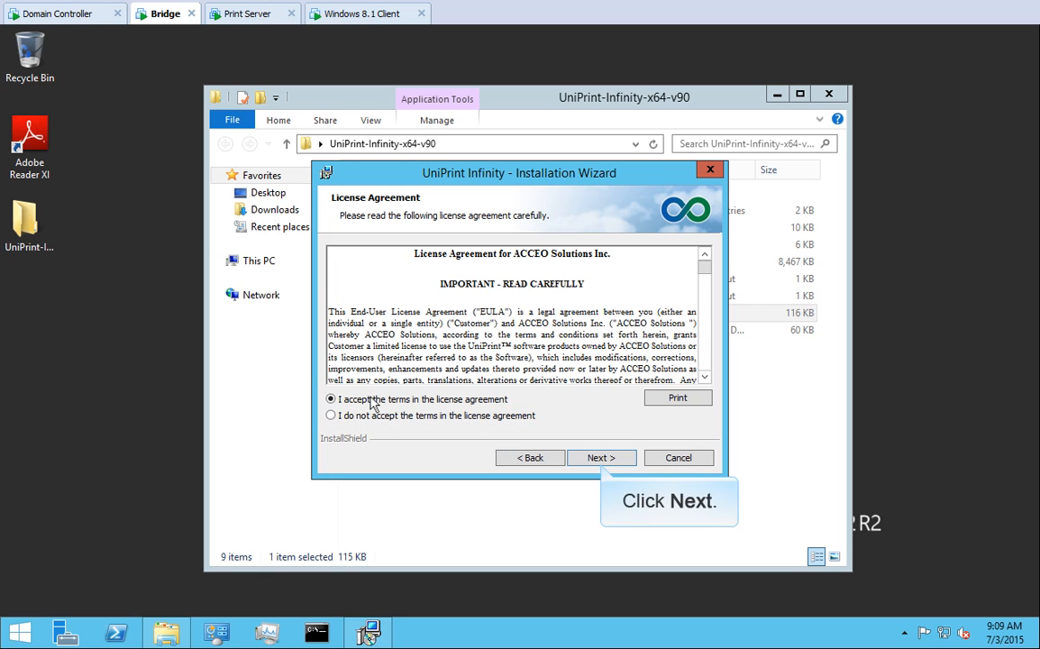
click(601, 457)
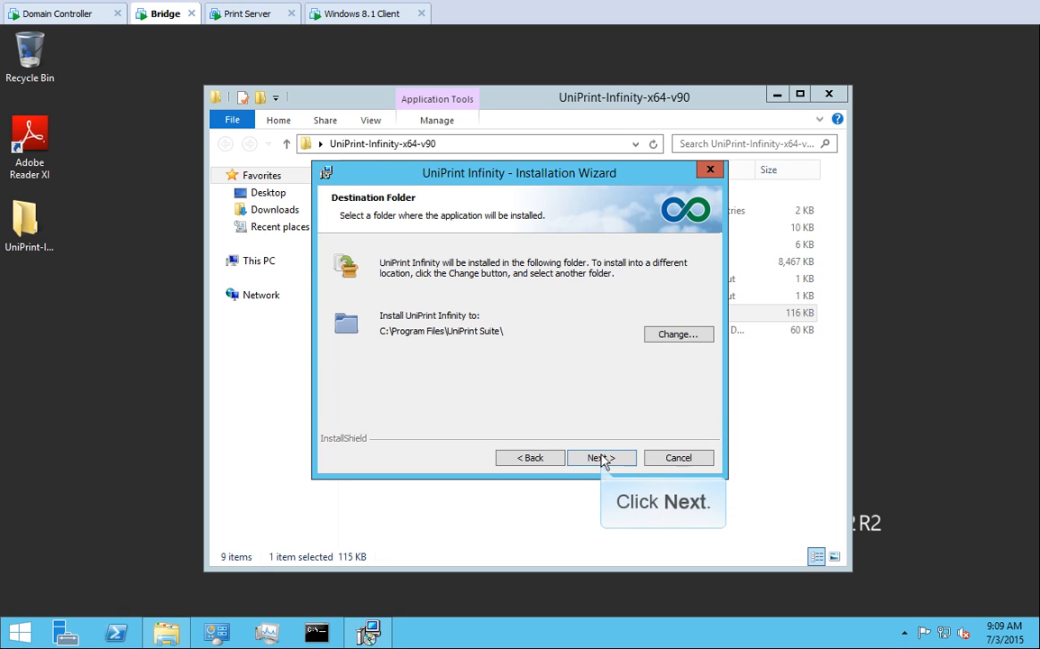
click(600, 458)
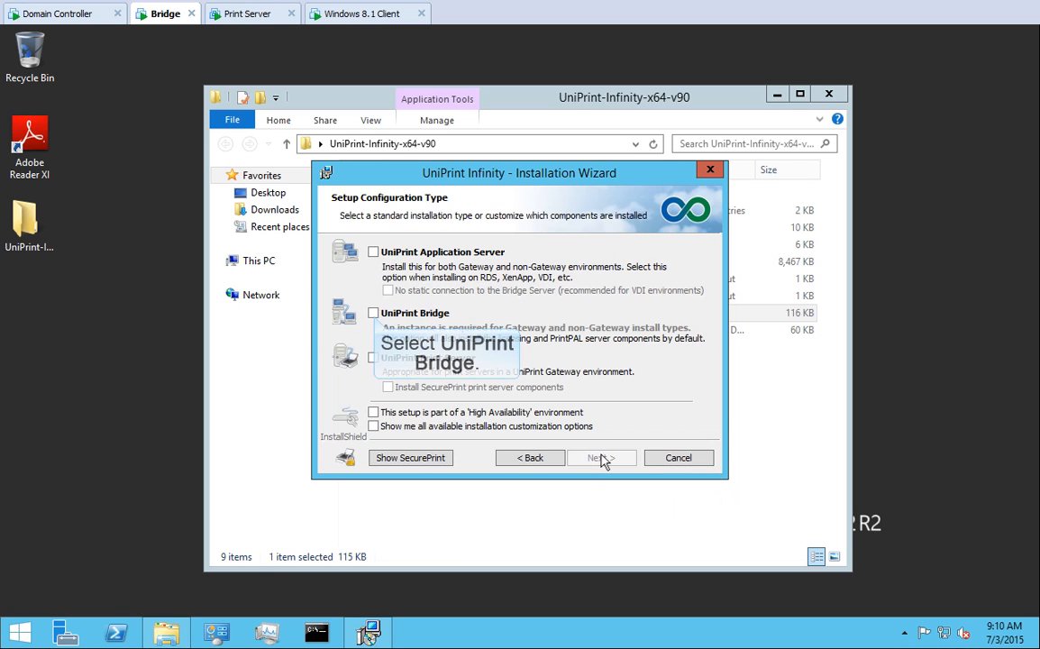
Choose UniPrint Bridge and UniPrint SecurePrint Server as the configuration types, with all available installation customization options shown.
click(373, 313)
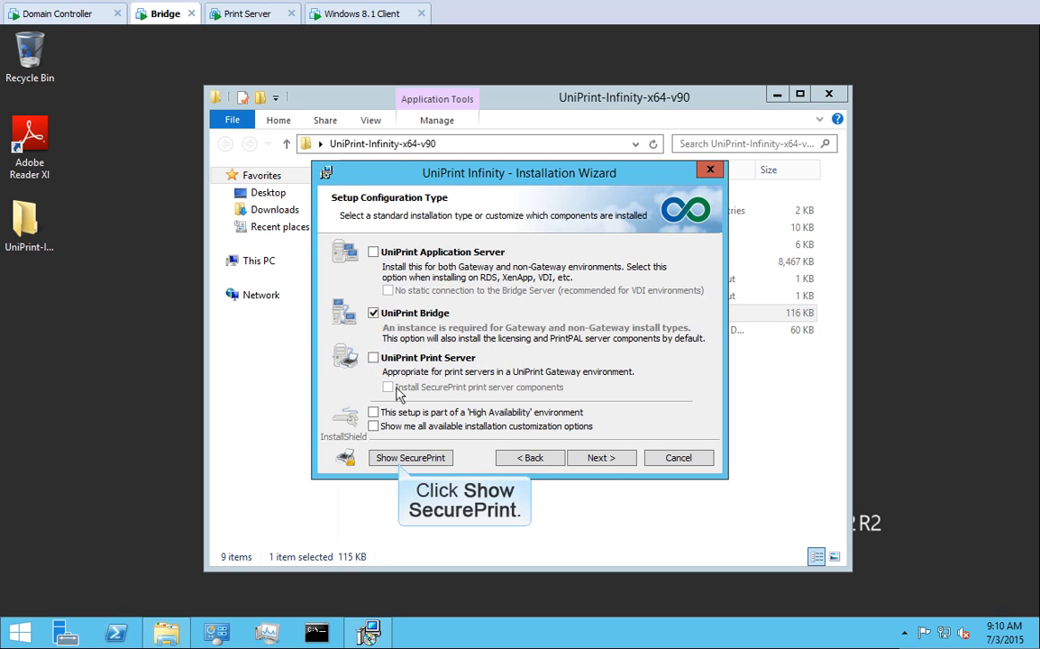
click(410, 457)
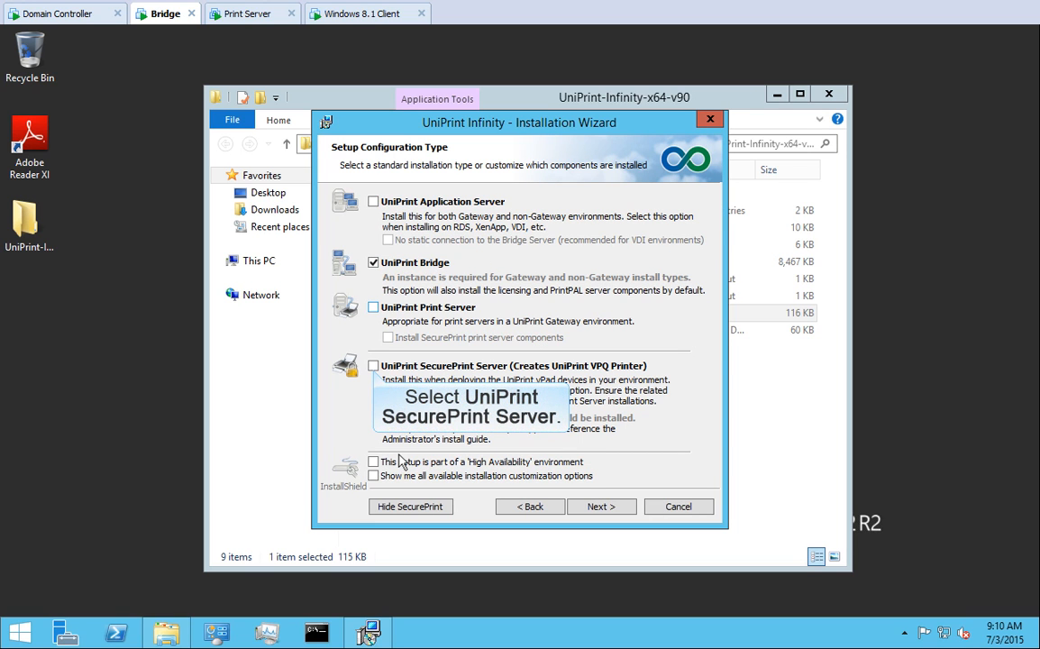
click(373, 366)
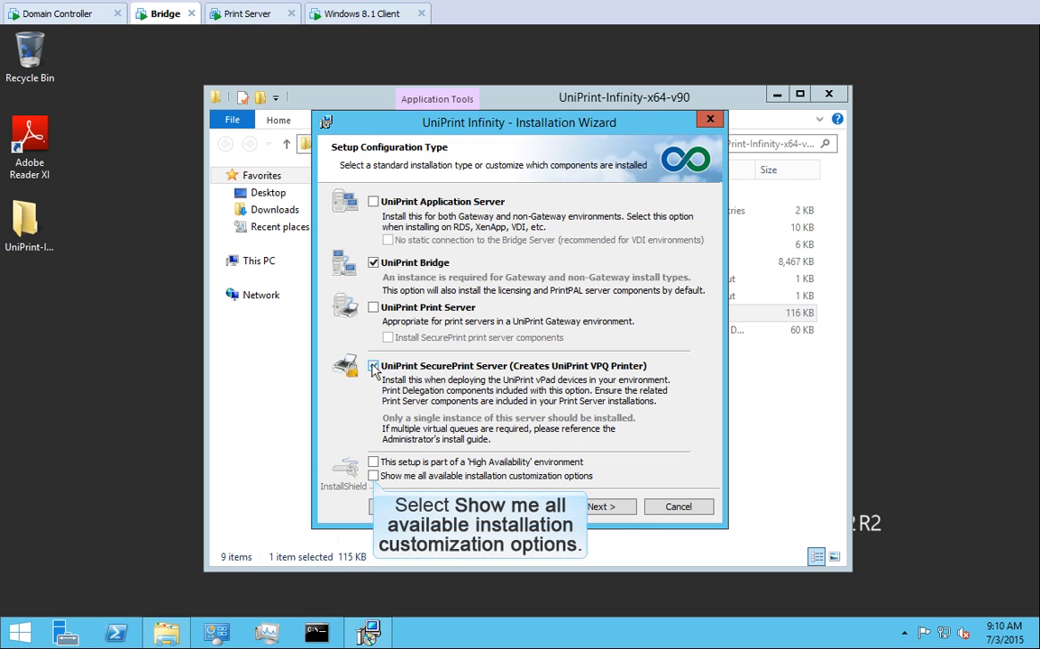
click(373, 476)
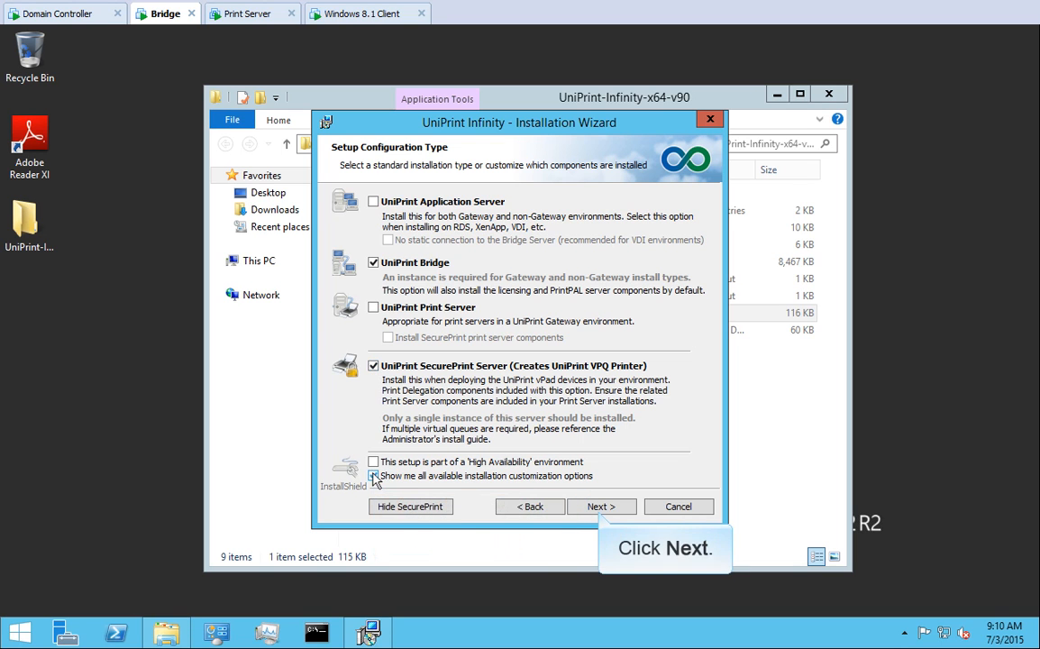
click(600, 508)
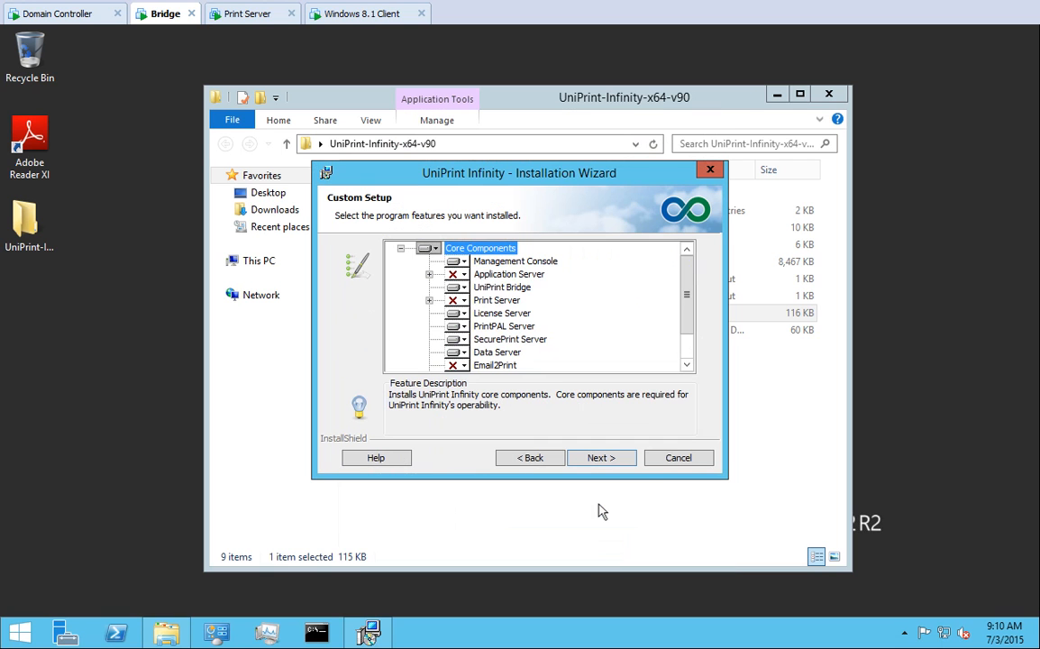
Set Statistics Server under Statistics Components to be installed on the local hard drive.
drag(686, 297, 682, 331)
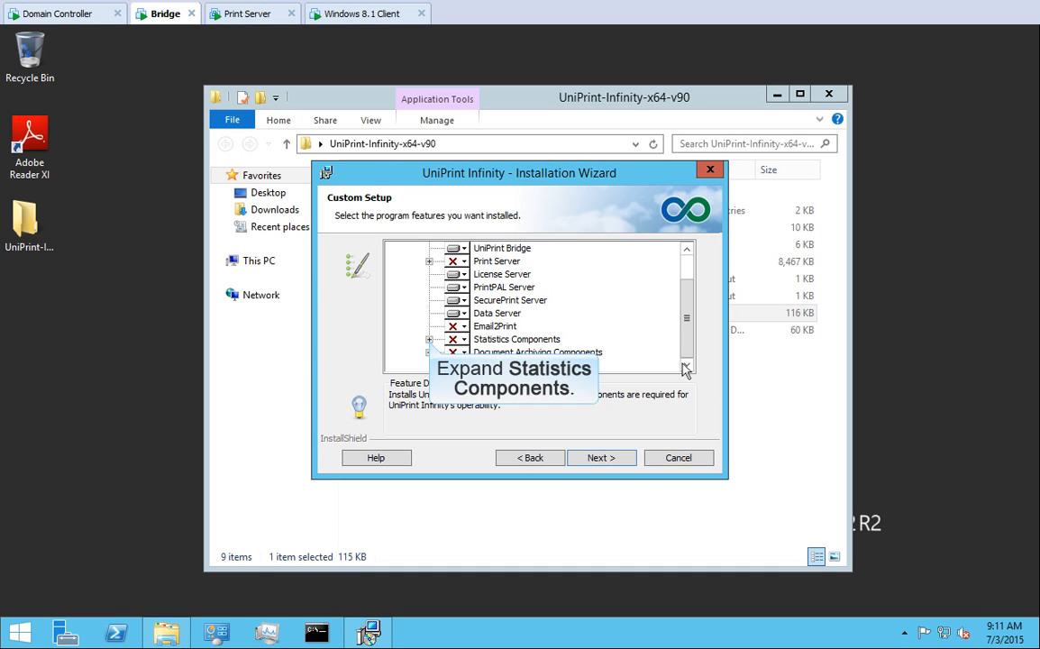
click(430, 340)
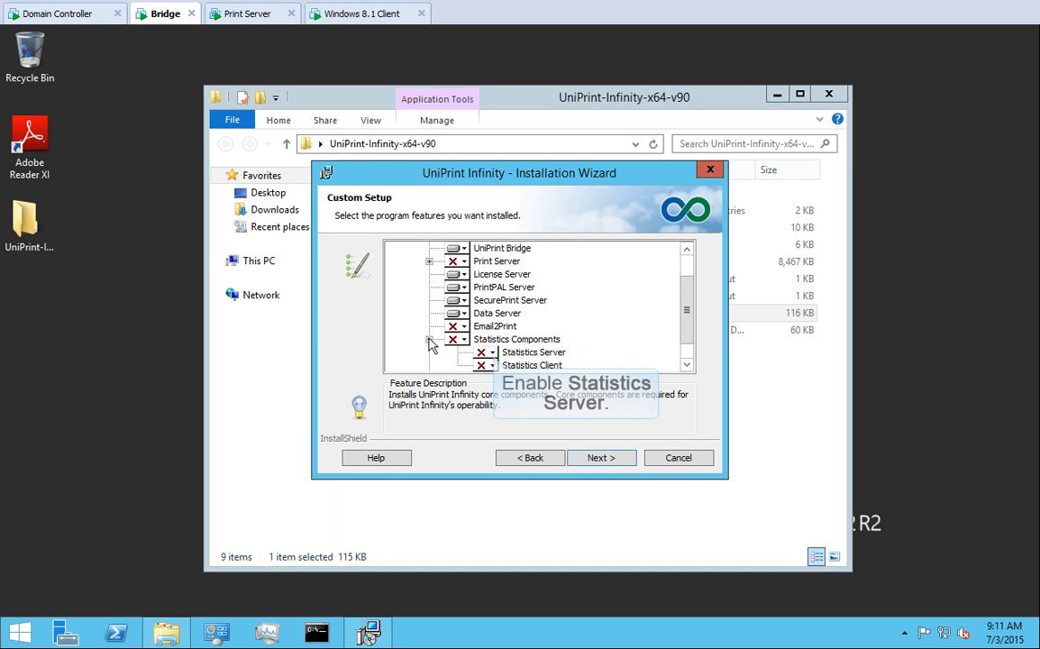
click(492, 353)
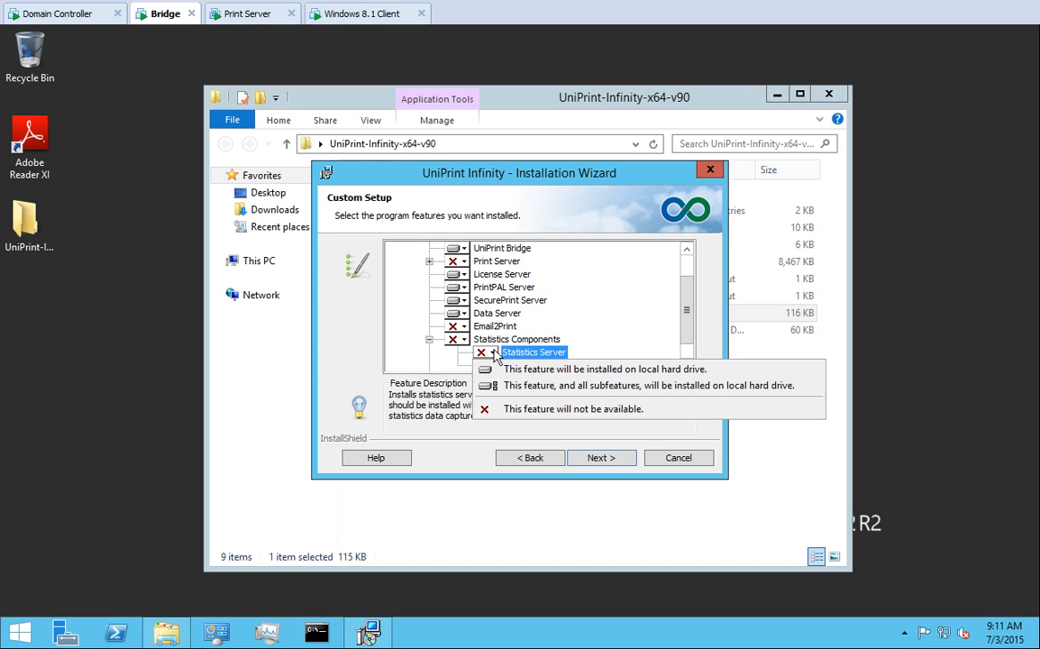
click(533, 368)
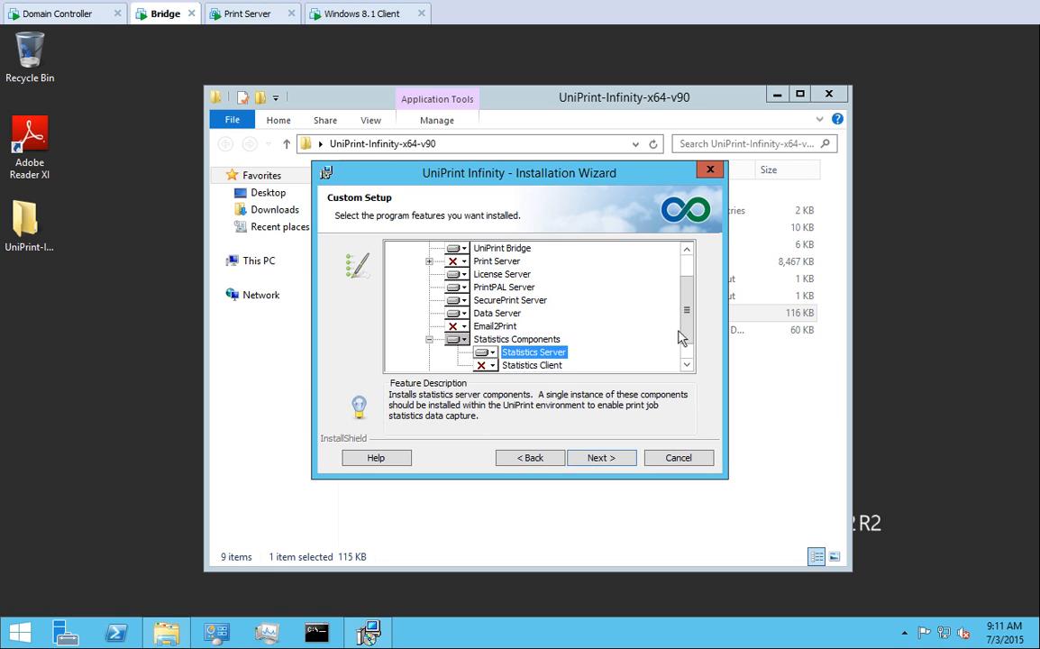
Set Archive Server under Document Archiving Components to be installed on the local hard drive.
drag(689, 333, 690, 364)
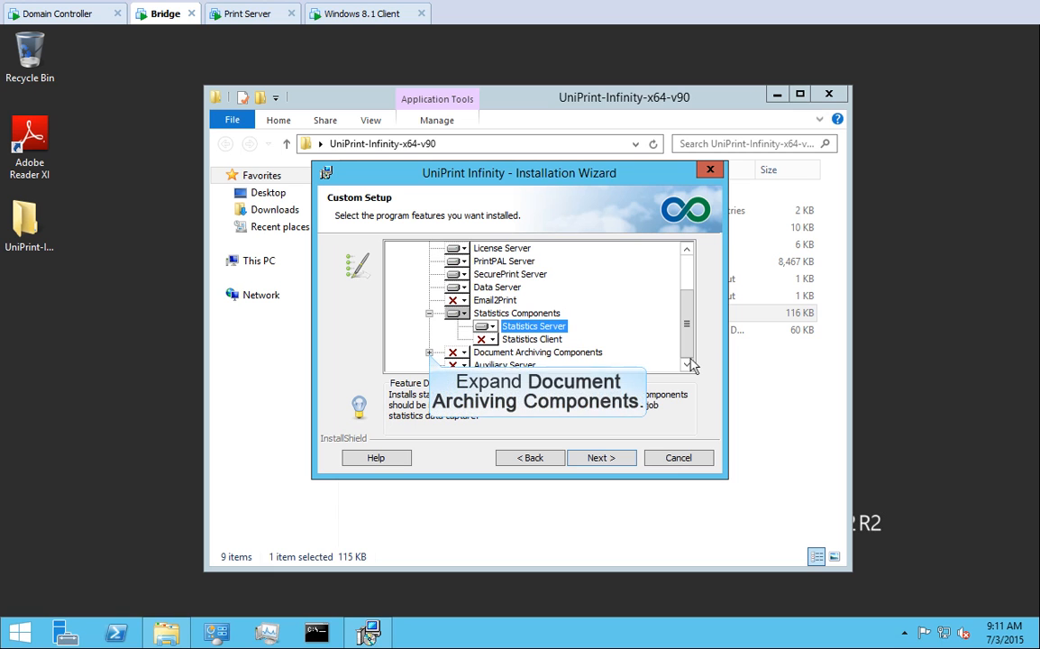
click(429, 352)
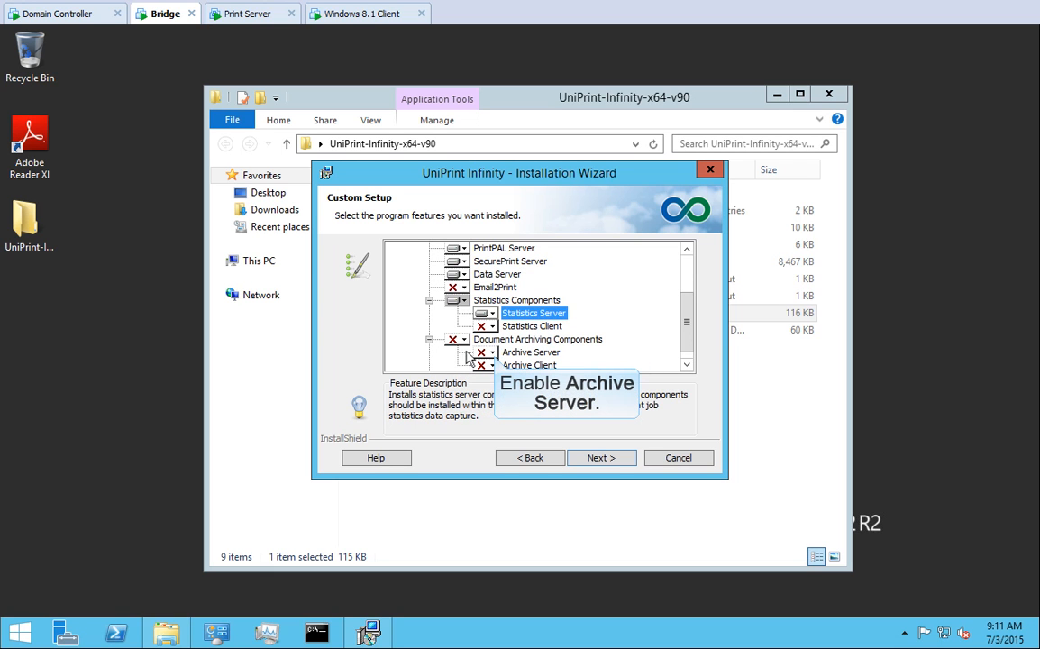
click(491, 354)
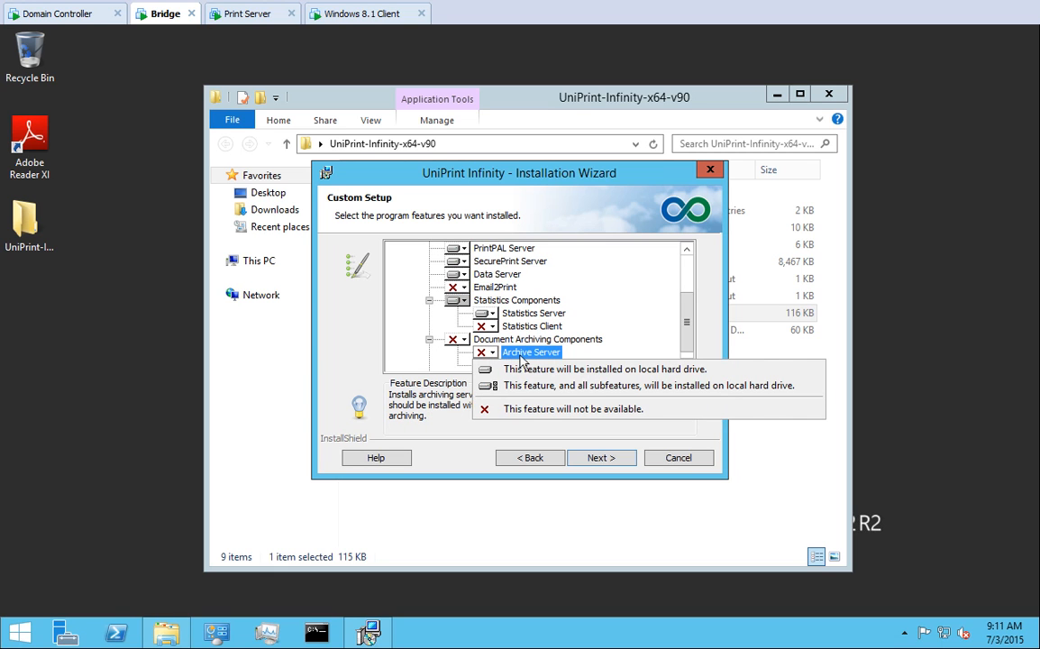
click(530, 371)
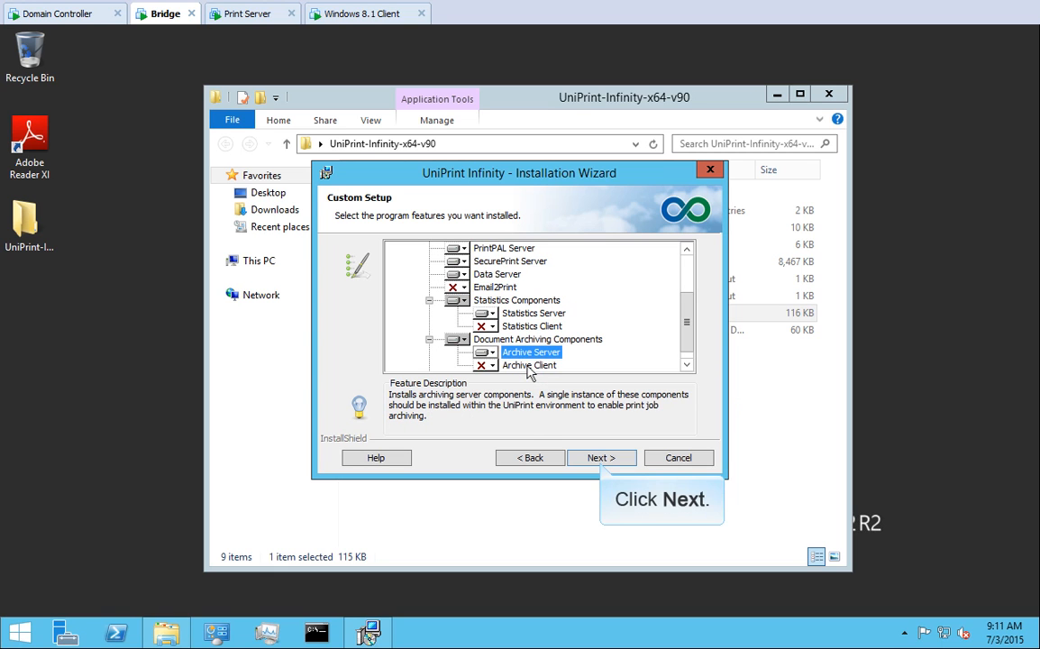
Run the UniPrint Infinity installation with the chosen features, finish the wizard and close the installer folder.
click(600, 458)
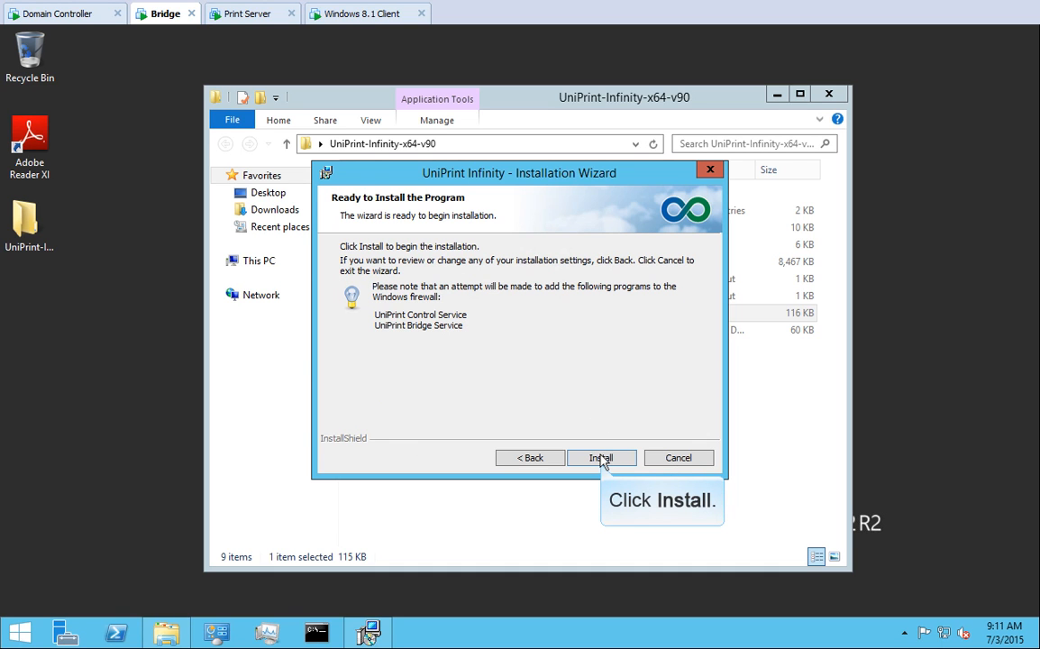
click(600, 458)
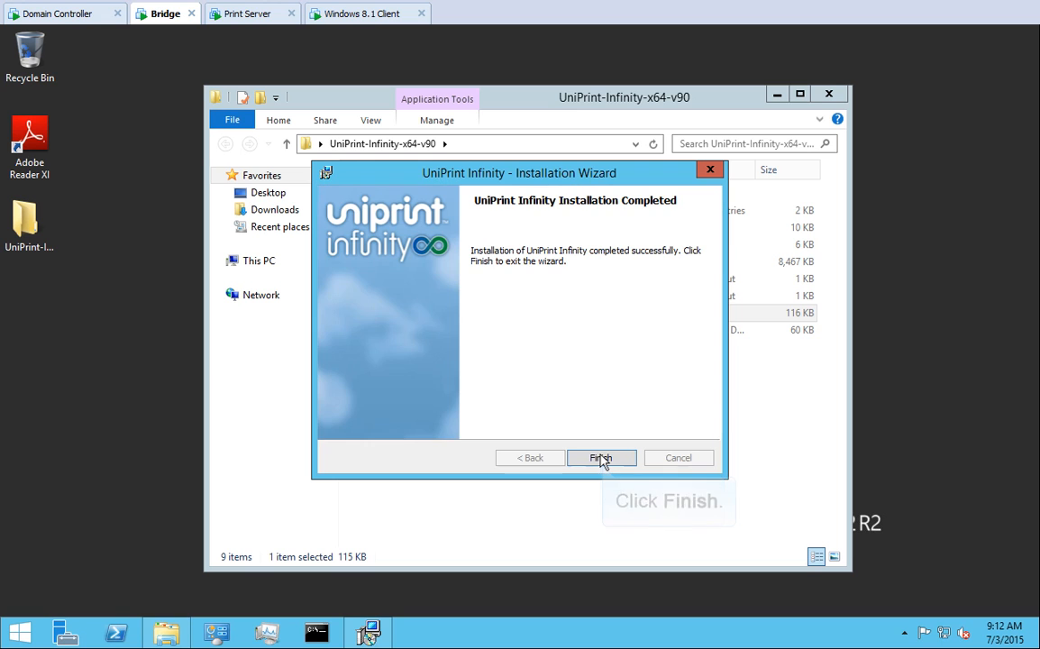
click(600, 458)
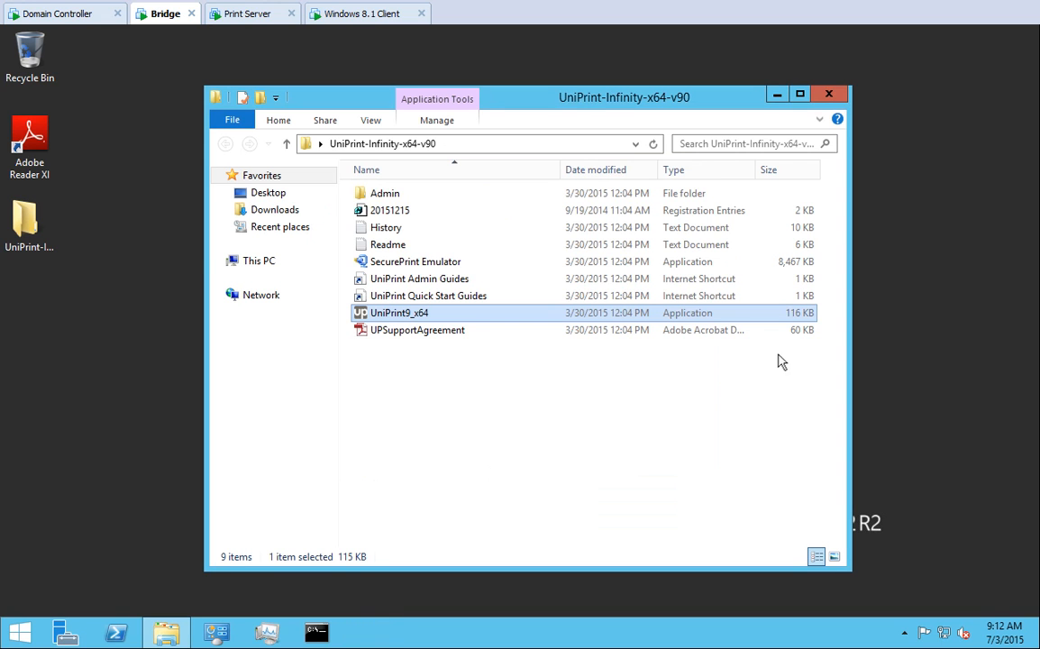
click(830, 94)
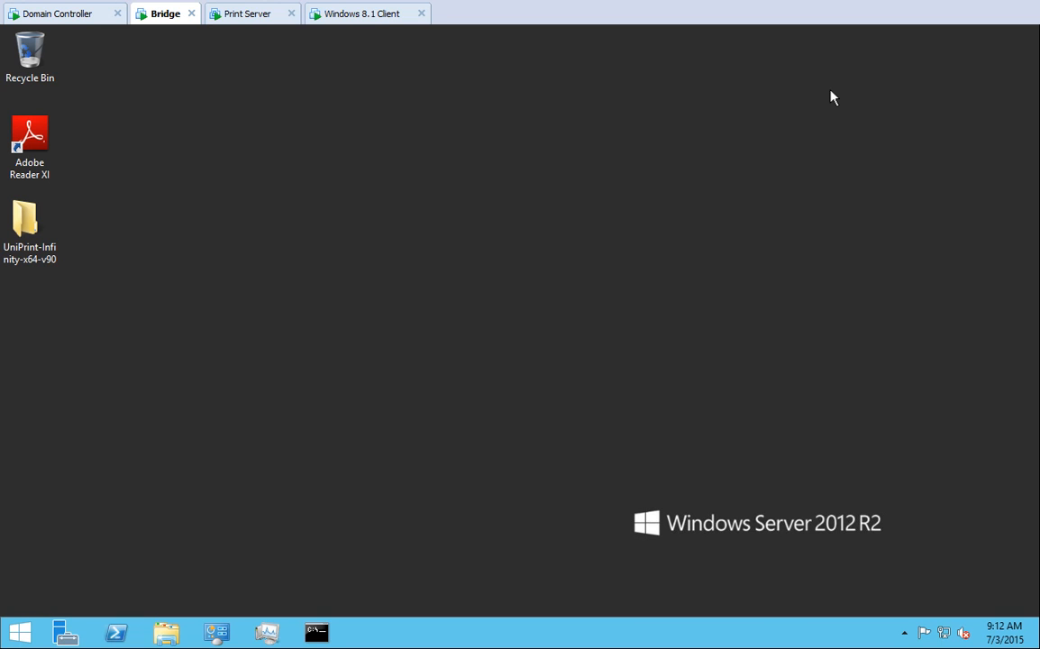
Pin the UniPrint Suite Management Console to the taskbar from the installed apps list.
click(20, 632)
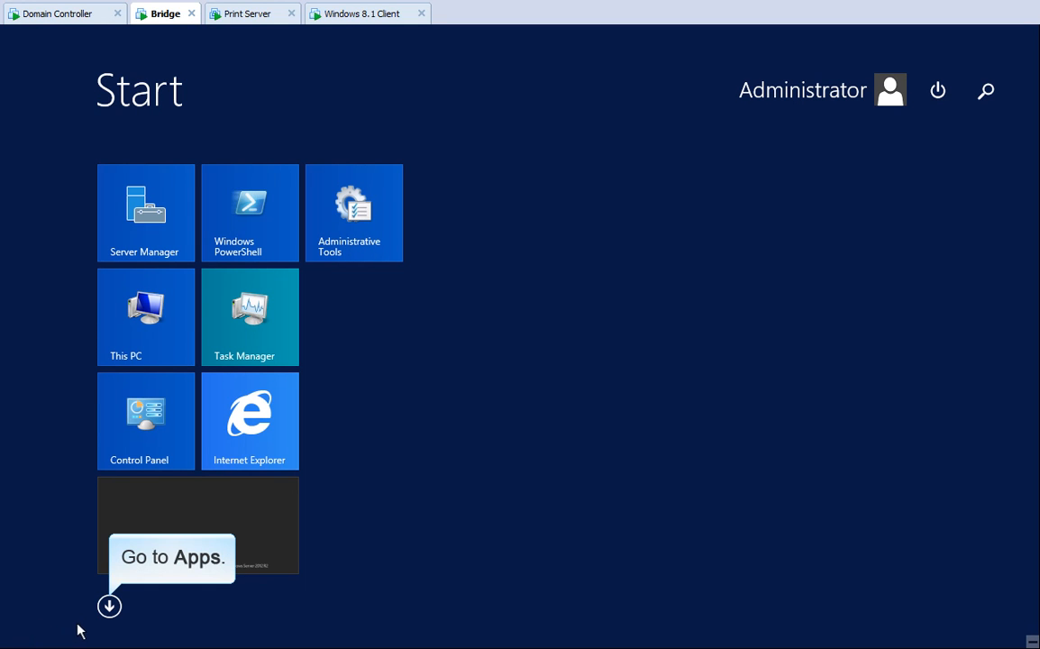
click(109, 606)
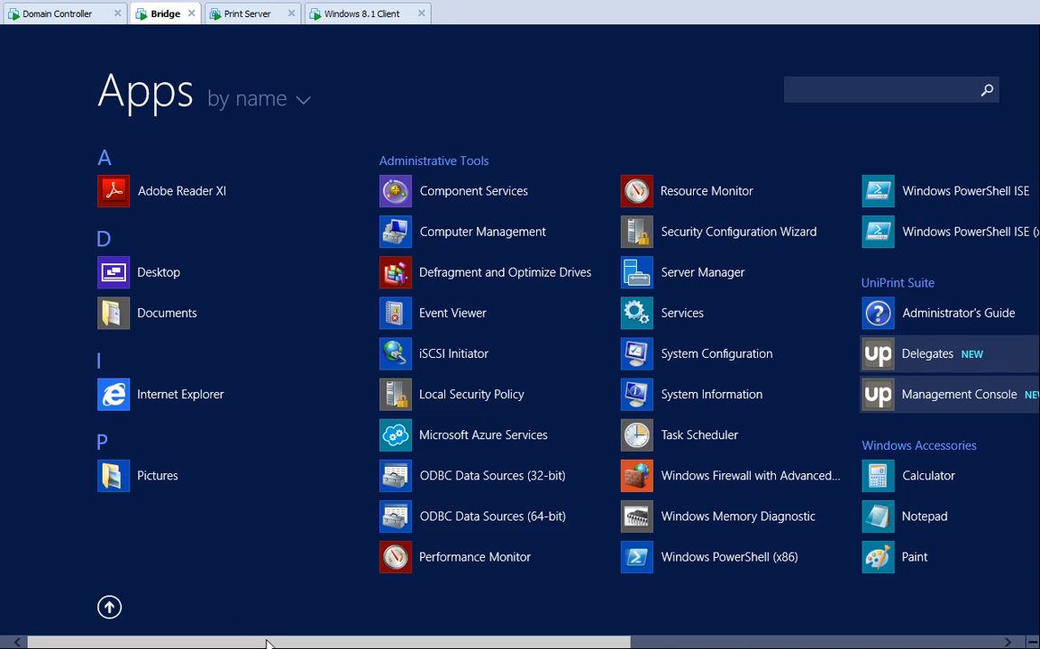
drag(267, 641, 532, 638)
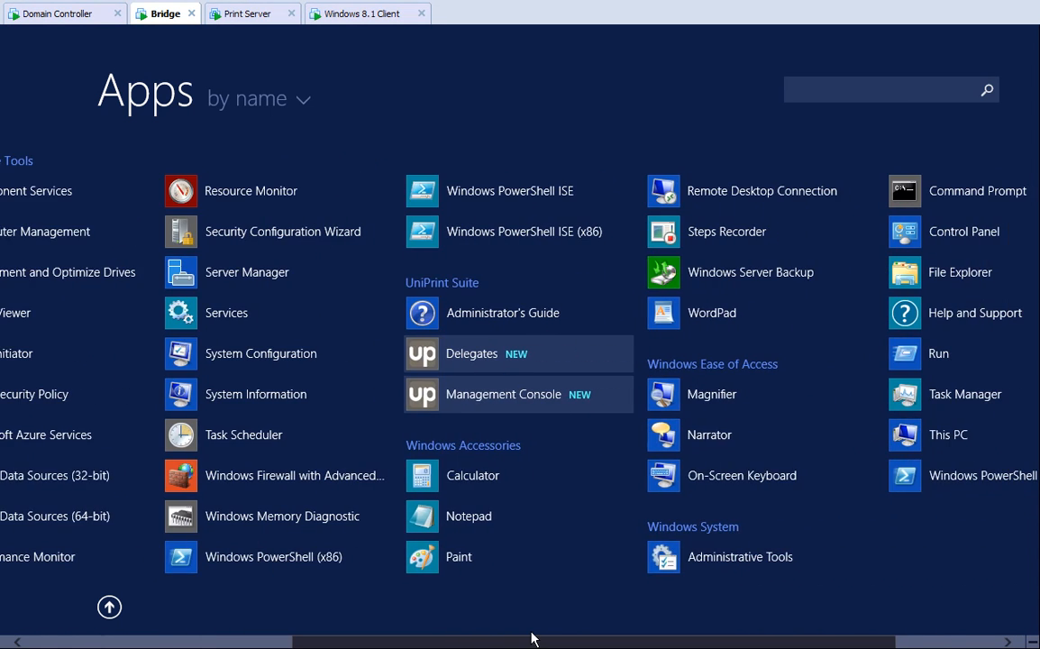
right_click(554, 396)
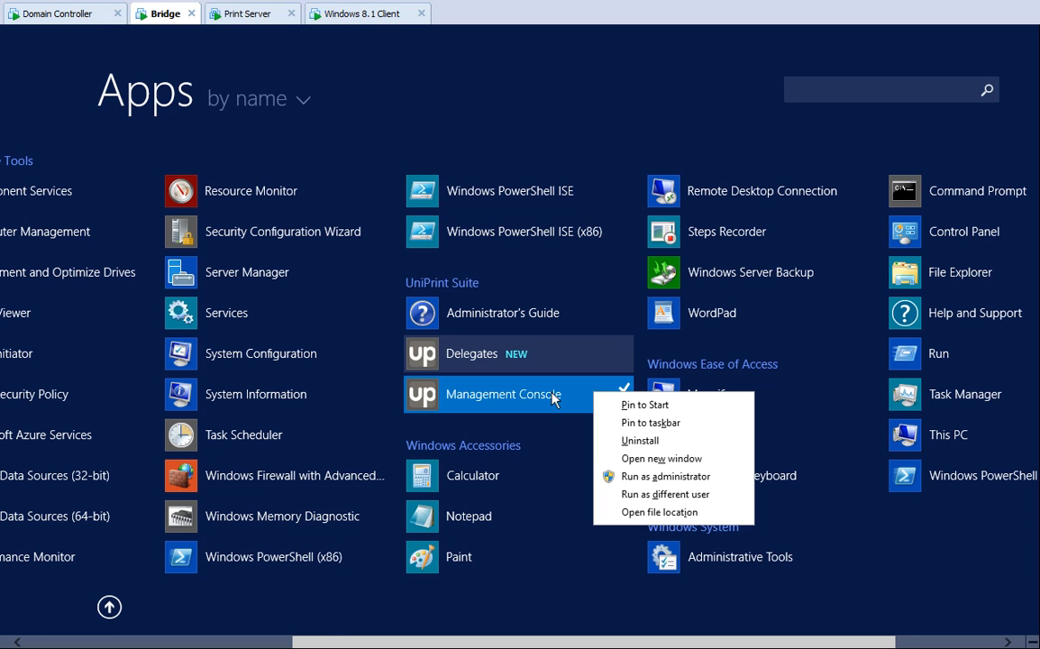
click(630, 423)
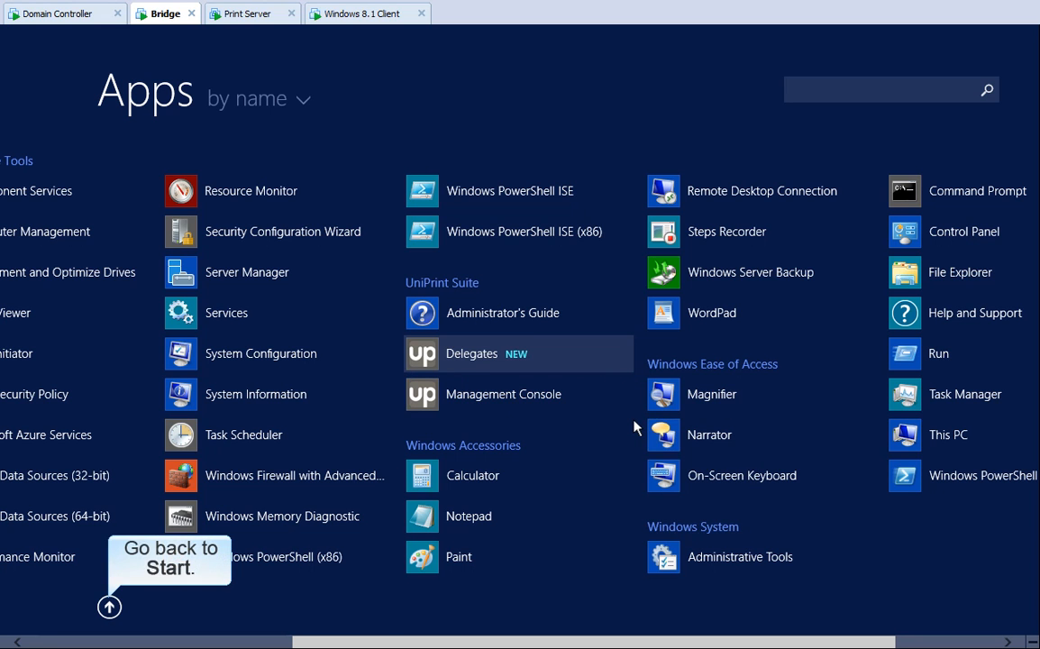
Return to the desktop and open the UniPrint Management Console.
click(109, 606)
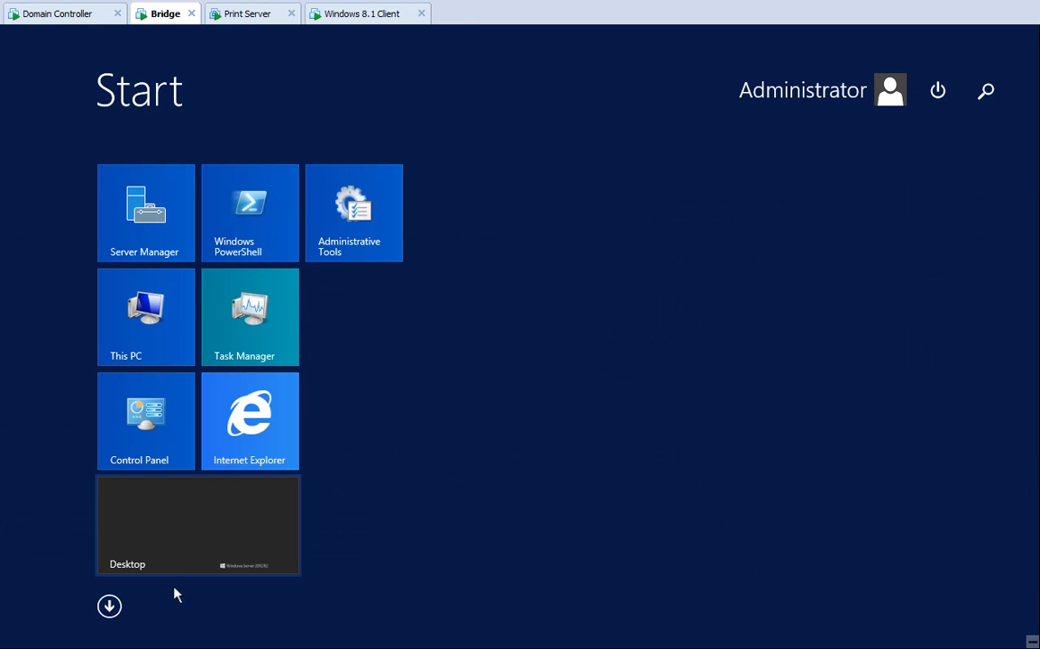
click(208, 521)
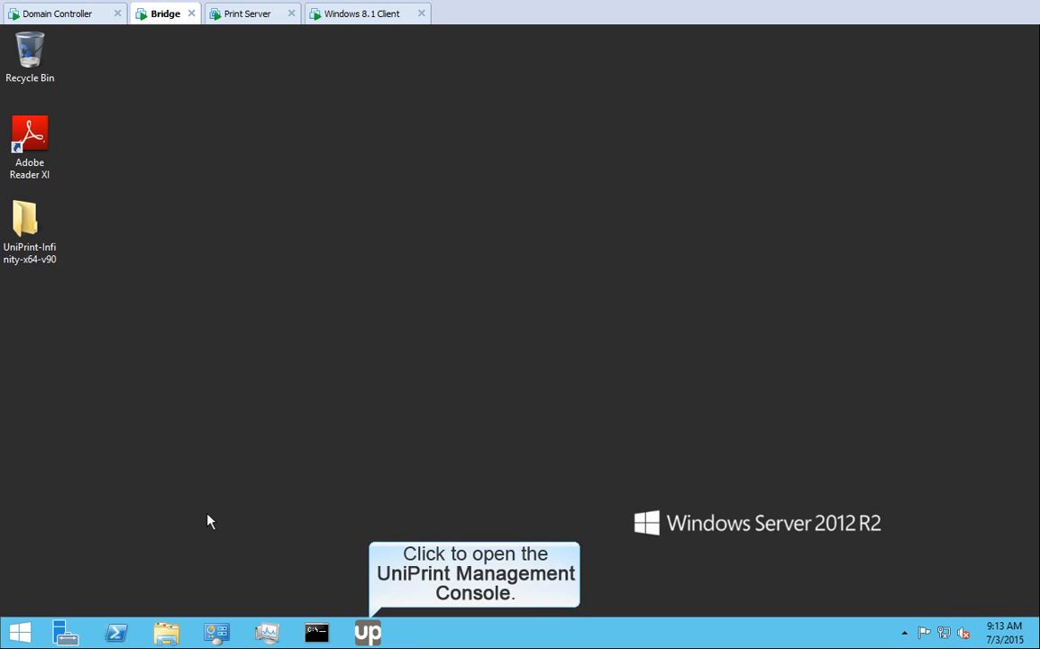
click(368, 633)
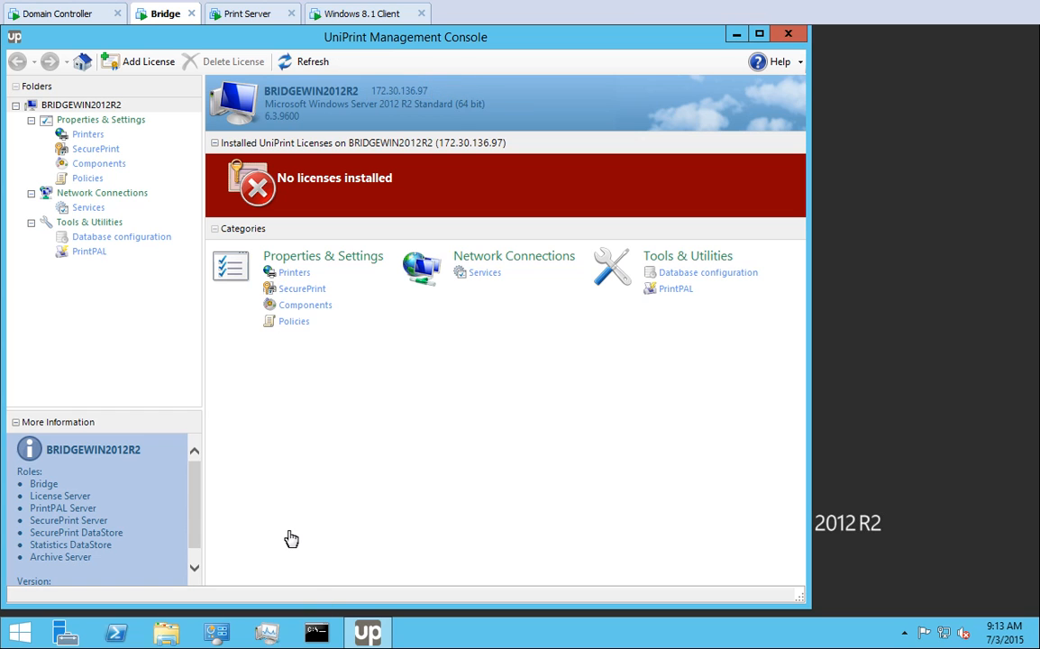
Switch to the Print Server machine and launch UniPrint9_x64 from the UniPrint-Infinity-x64-v90 folder.
click(246, 14)
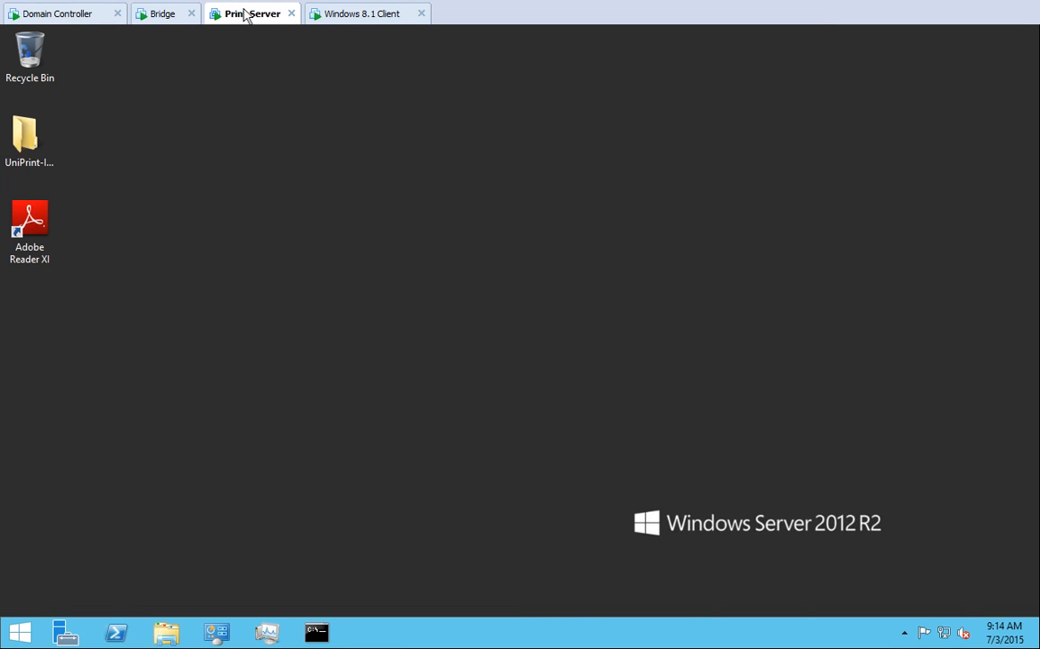
double_click(25, 136)
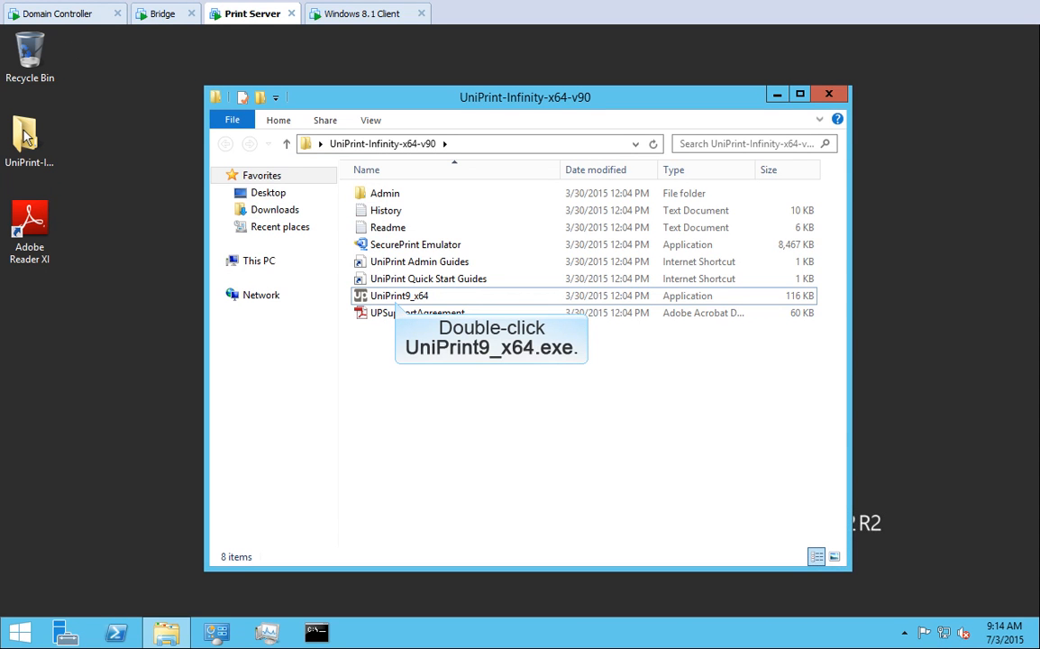
double_click(378, 297)
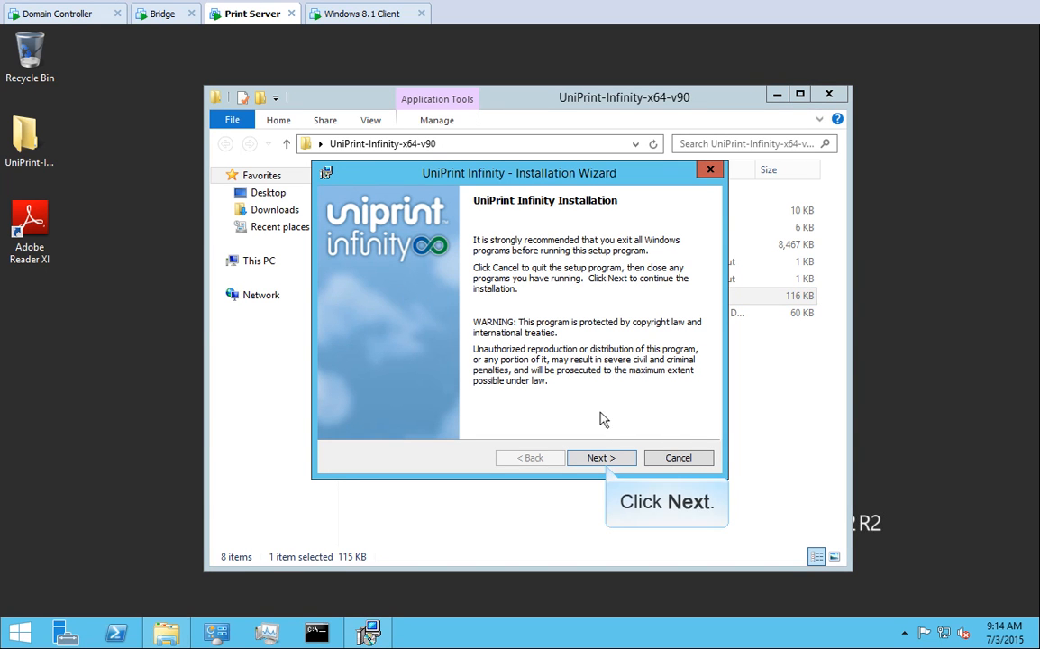
Advance the Print Server installation to the setup configuration type, accepting the license agreement and keeping the default destination folder.
click(600, 457)
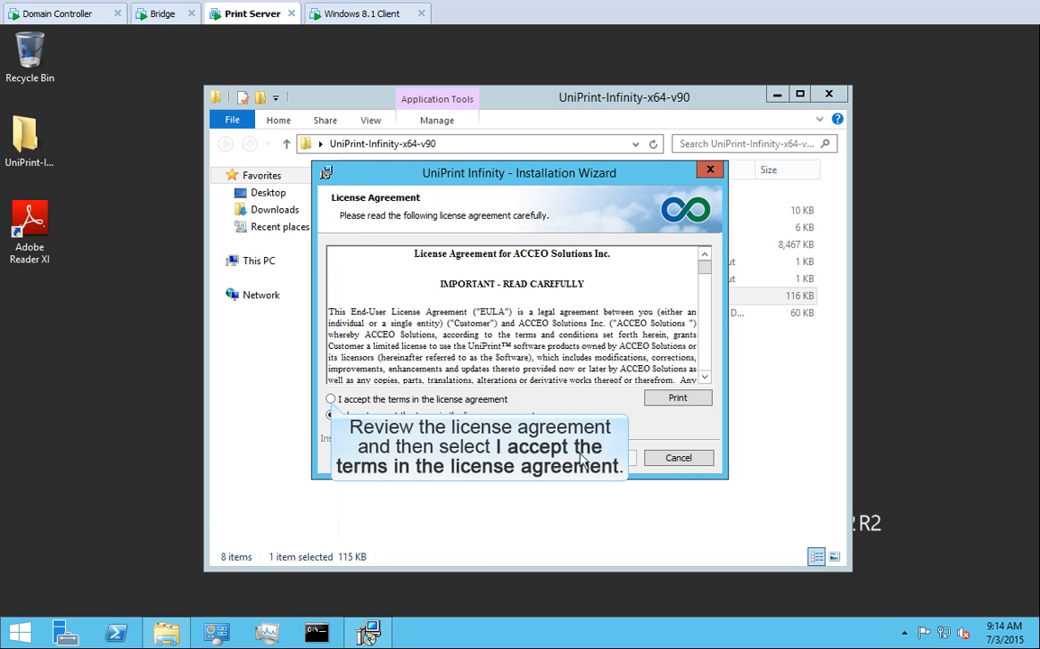
click(331, 399)
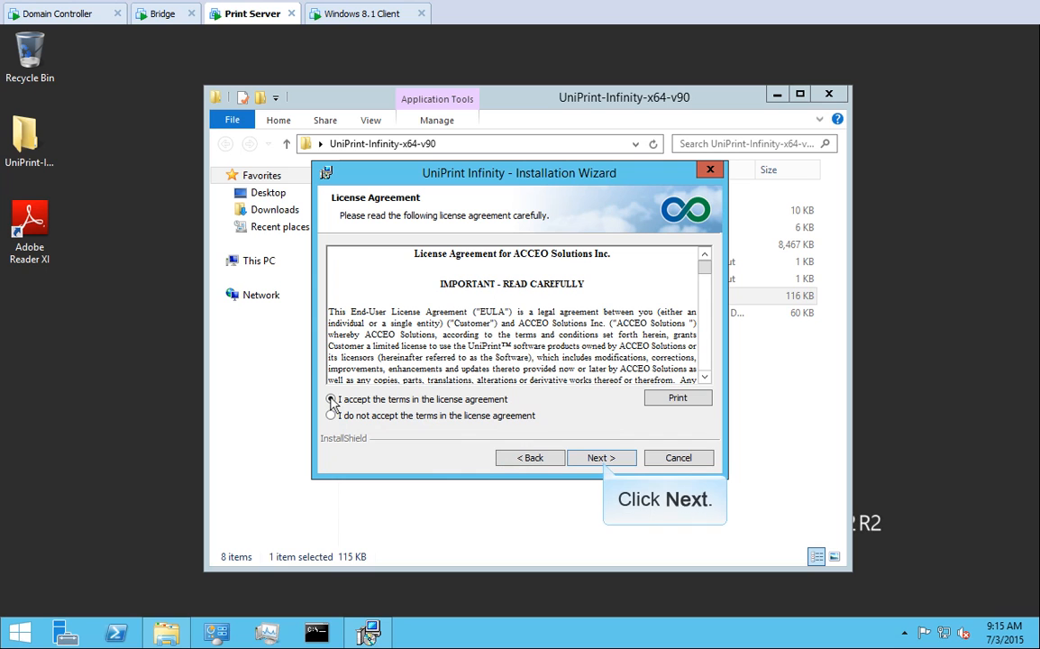
click(601, 457)
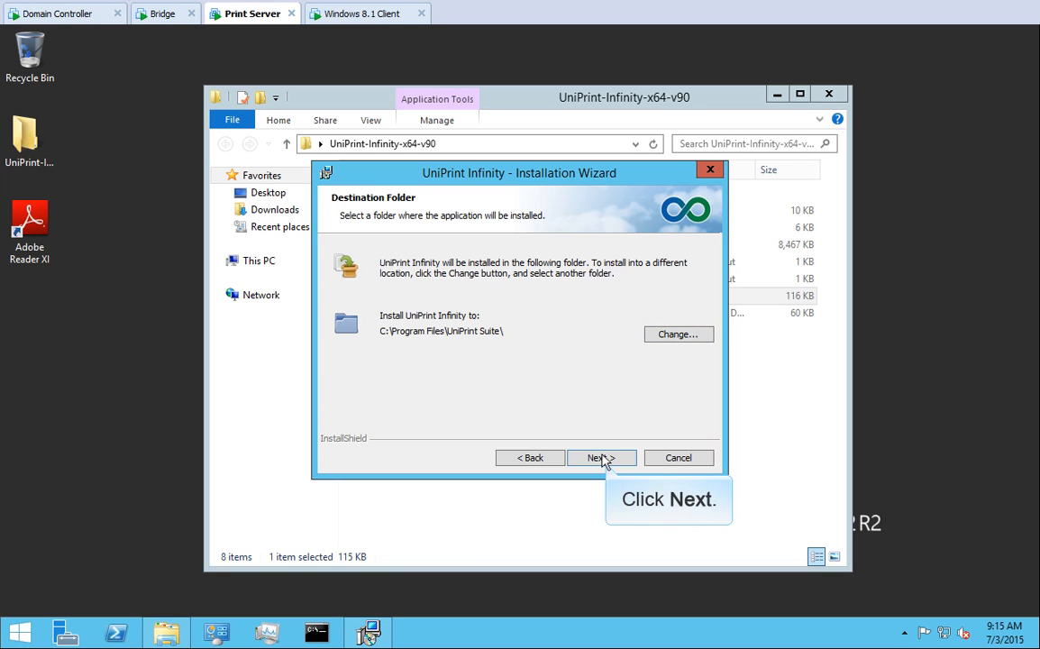
click(600, 458)
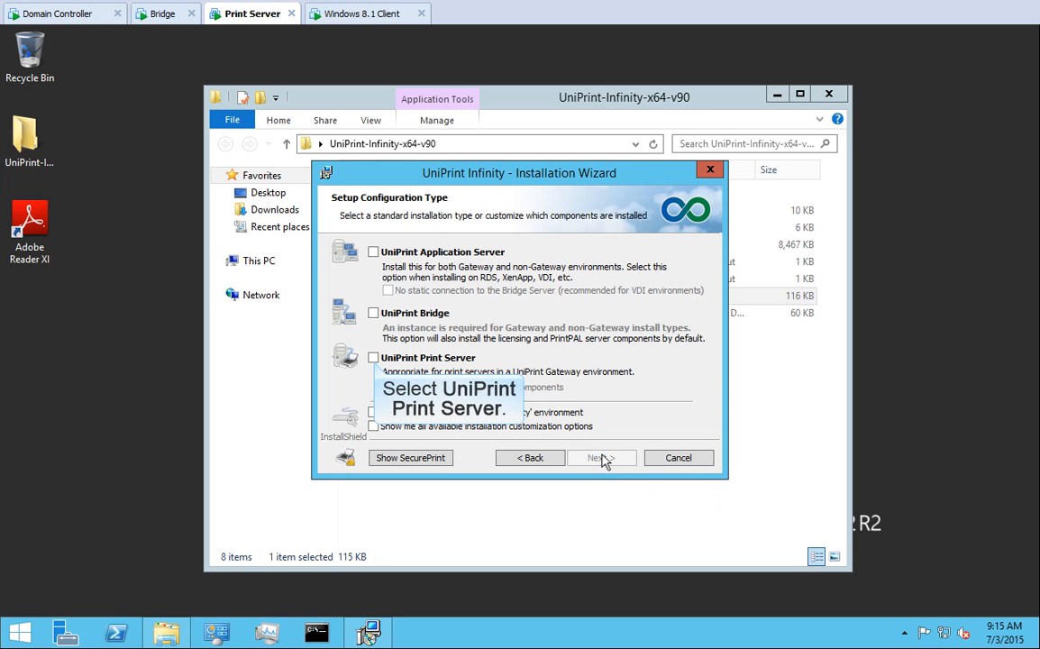
Choose the UniPrint Print Server setup with SecurePrint print server components and proceed with all installation customization options shown.
click(373, 357)
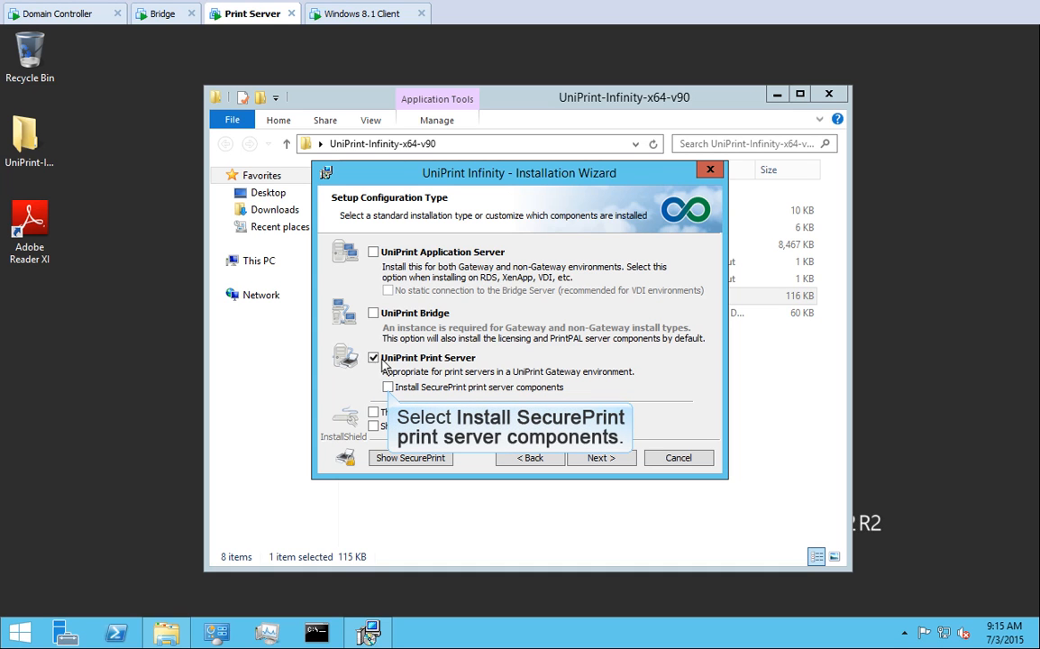
click(388, 386)
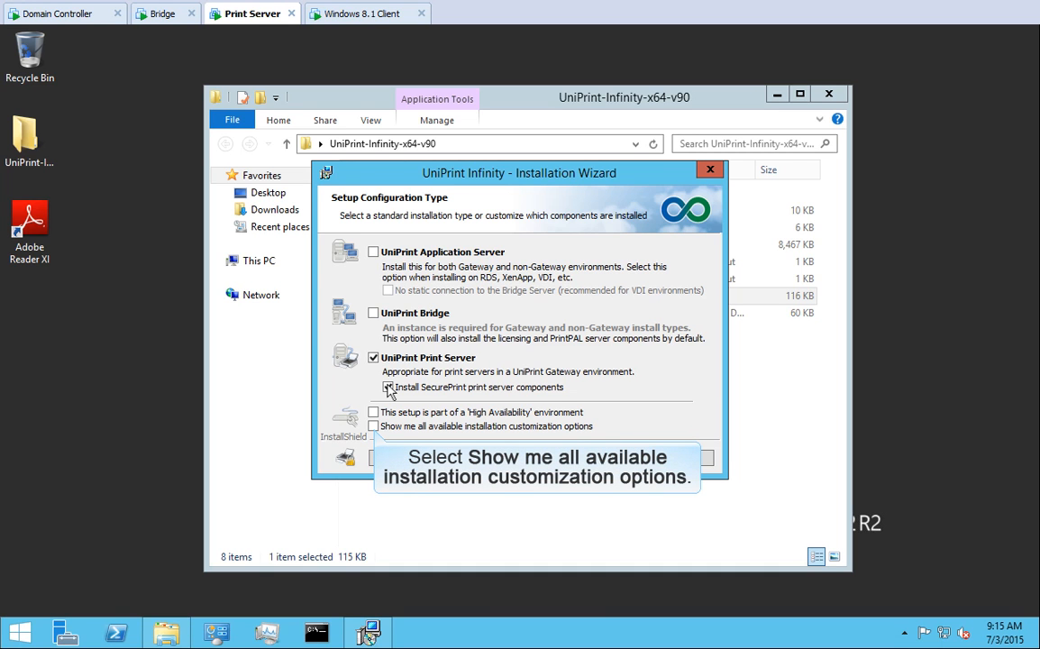
click(373, 426)
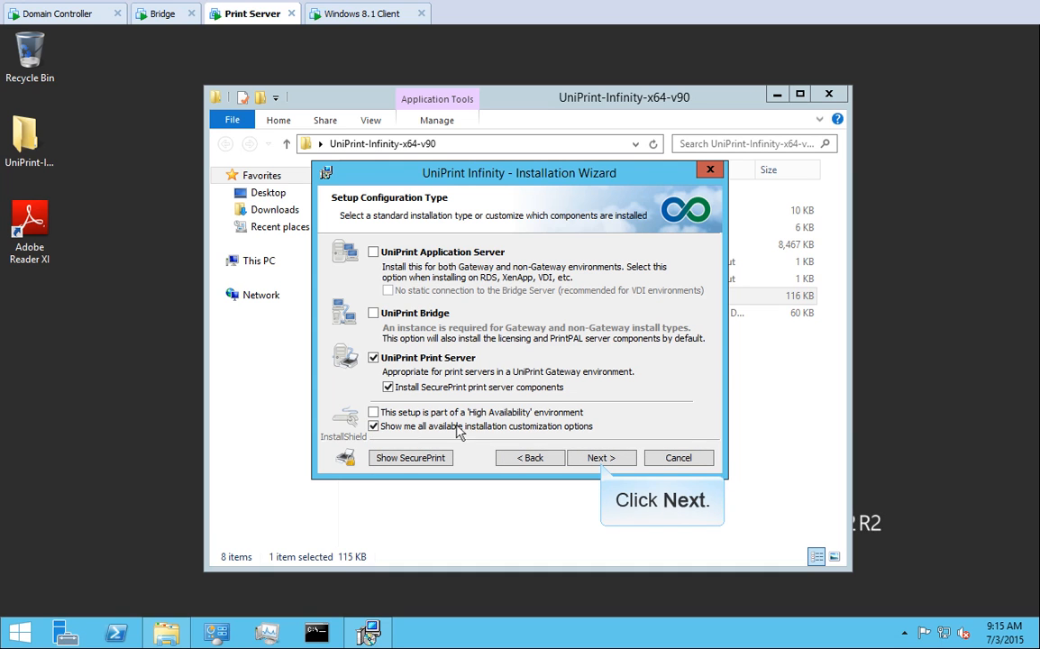
click(601, 457)
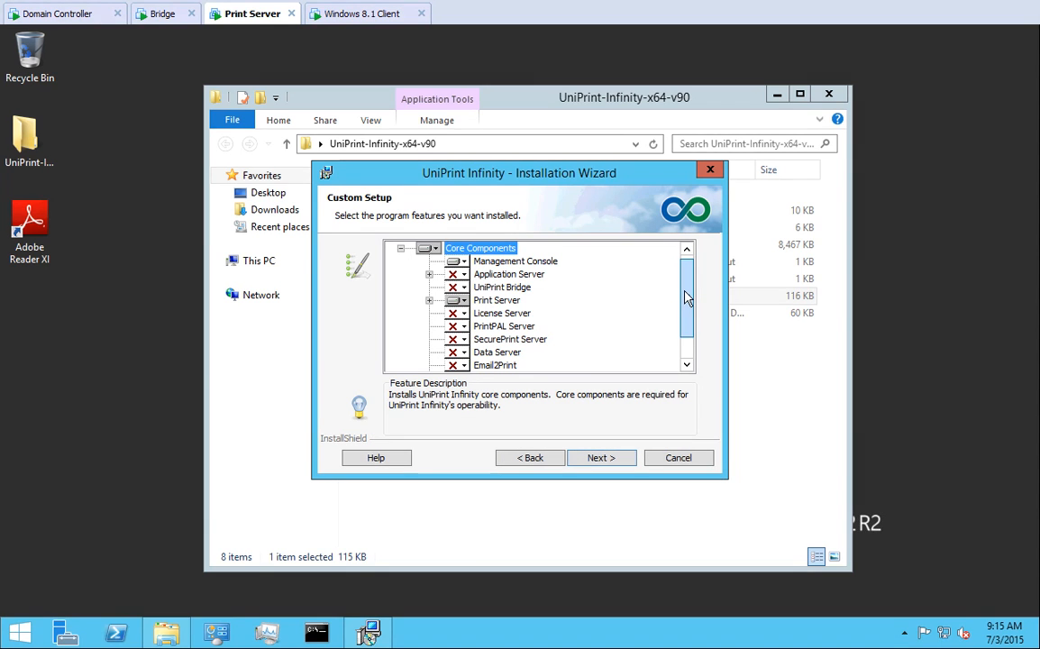
Set the Statistics Client under Statistics Components to be installed on the local hard drive.
drag(684, 297, 687, 364)
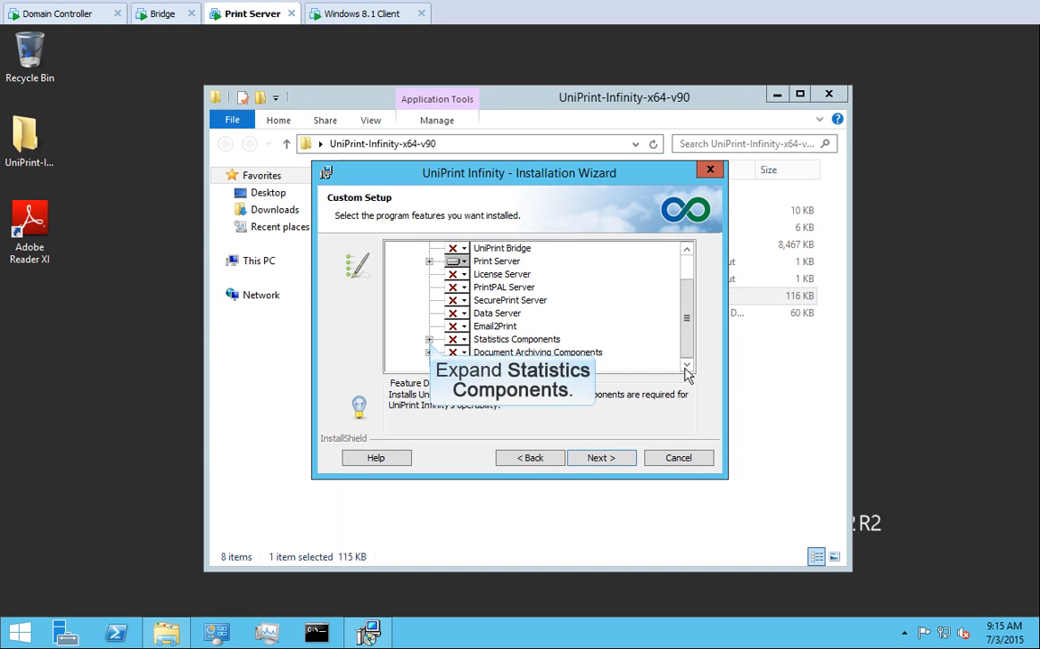
click(429, 340)
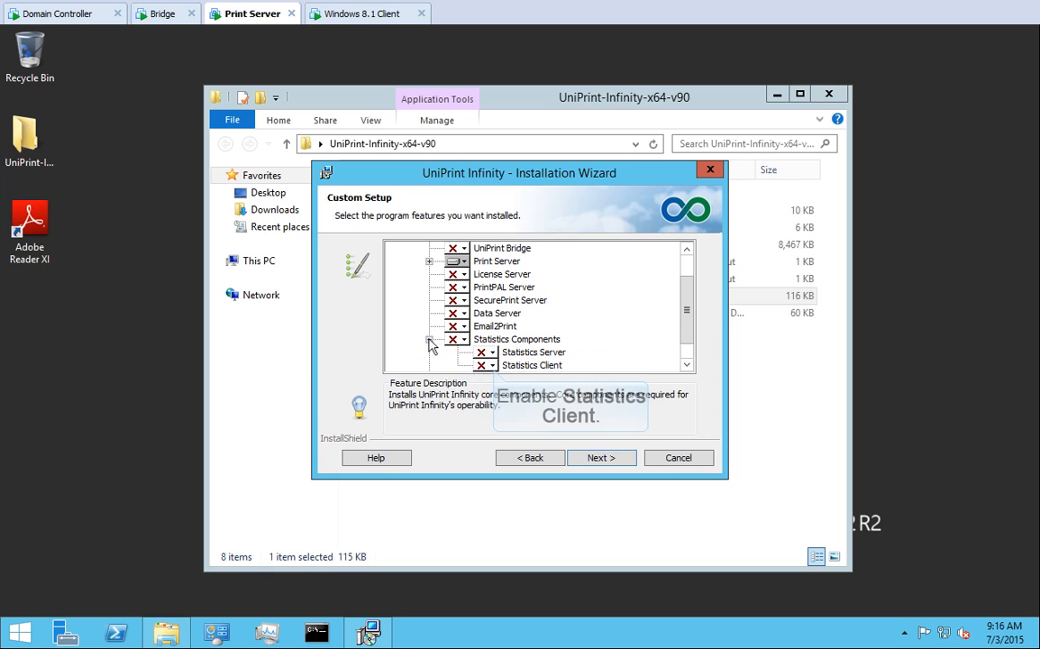
click(492, 366)
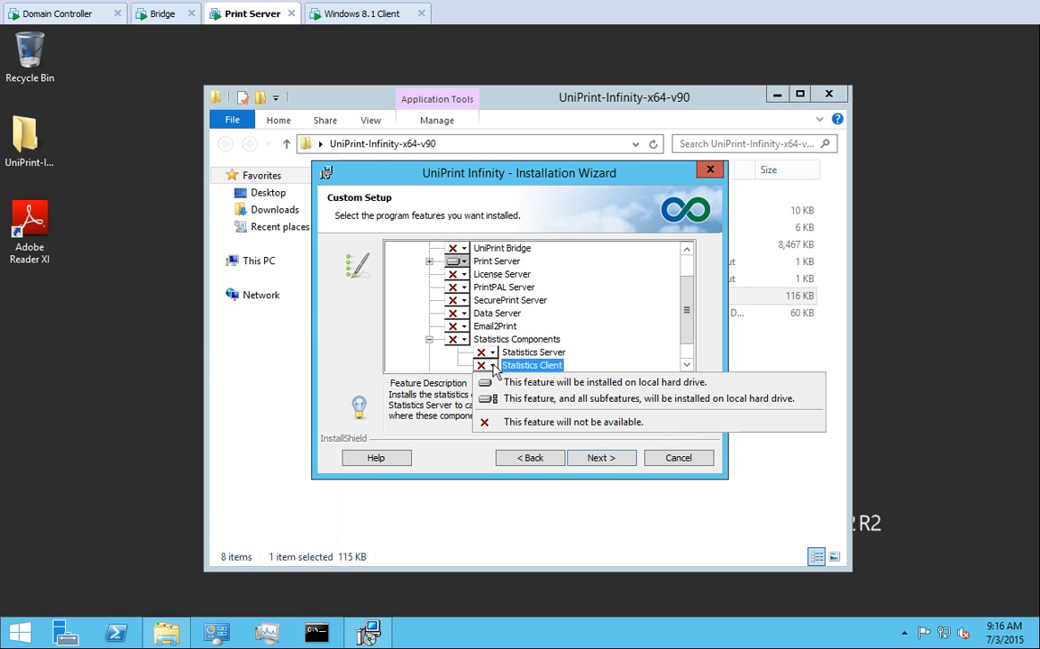
click(538, 382)
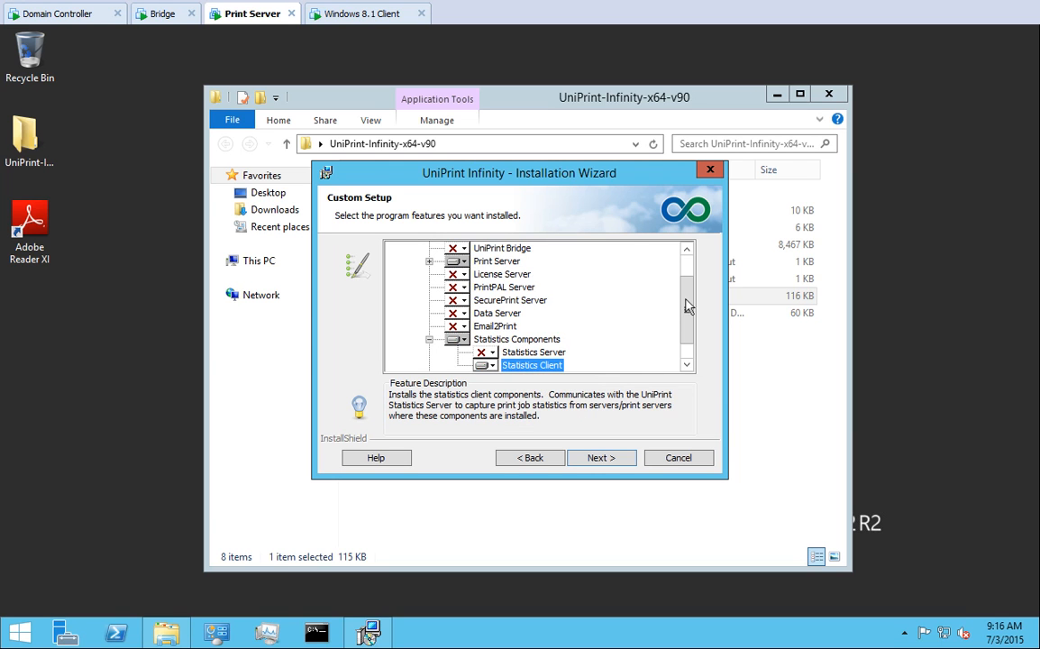
Set the Archive Client under Document Archiving Components to install on the local hard drive and proceed to the Bridge configuration.
scroll(686, 320, down, 1)
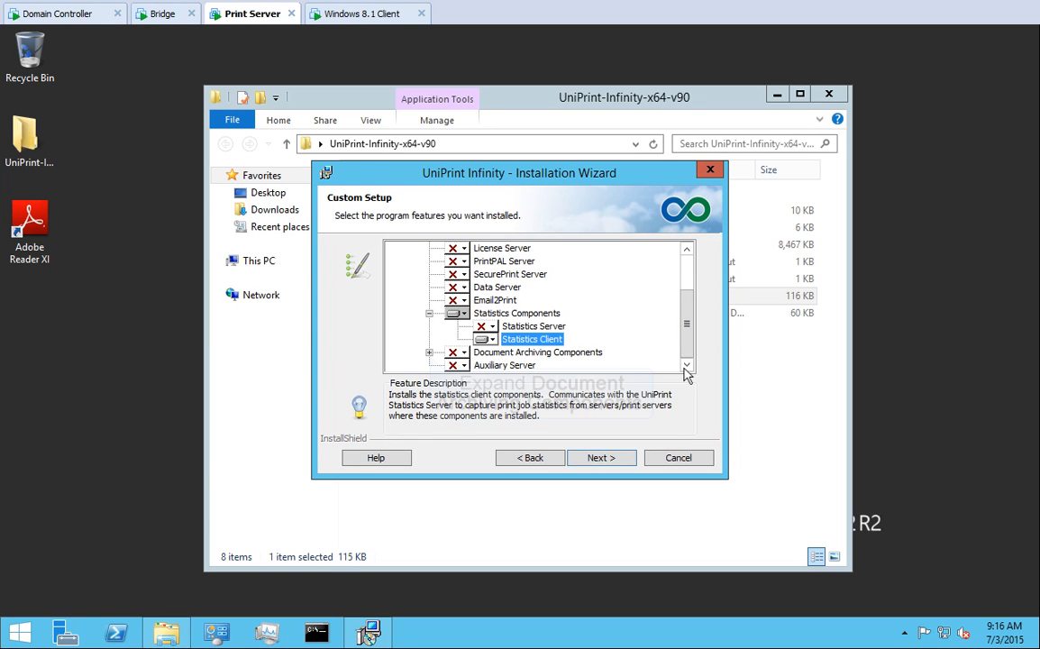
click(429, 352)
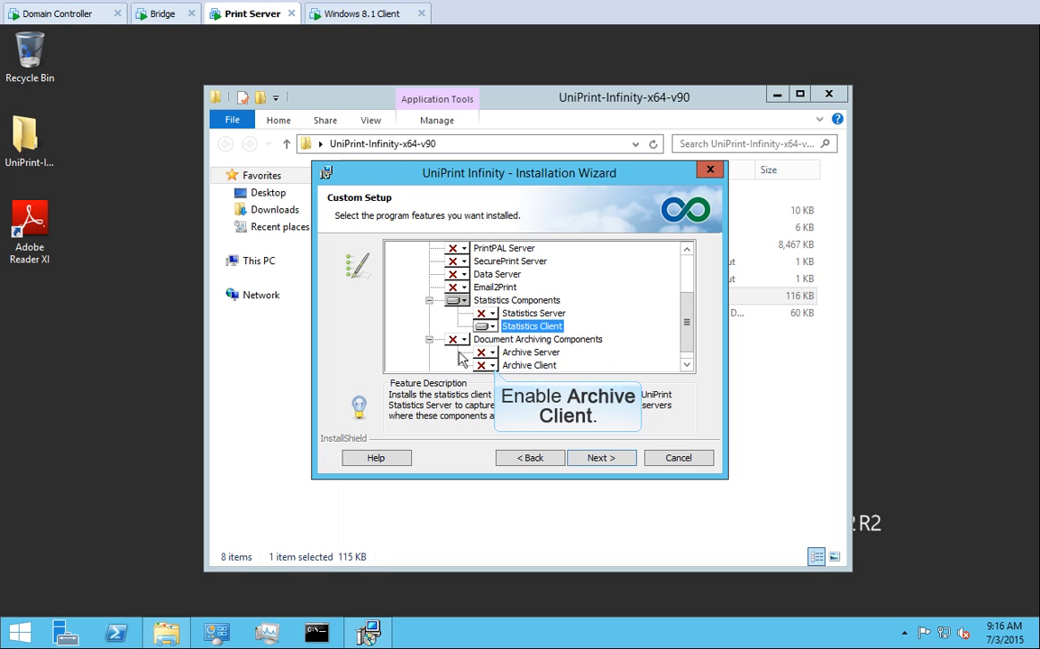
click(491, 366)
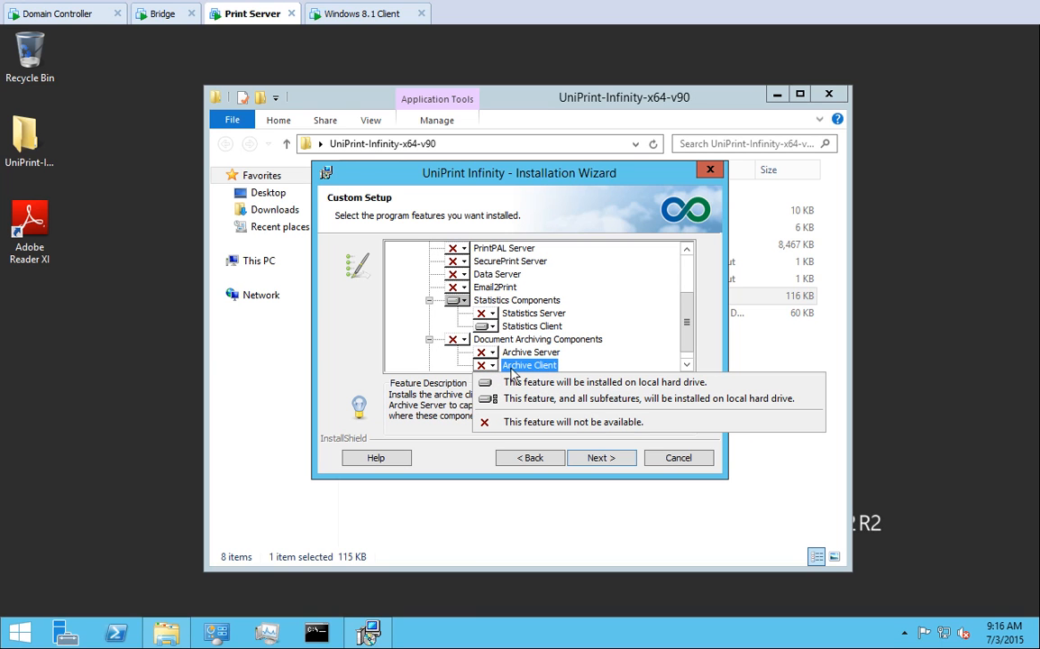
click(518, 383)
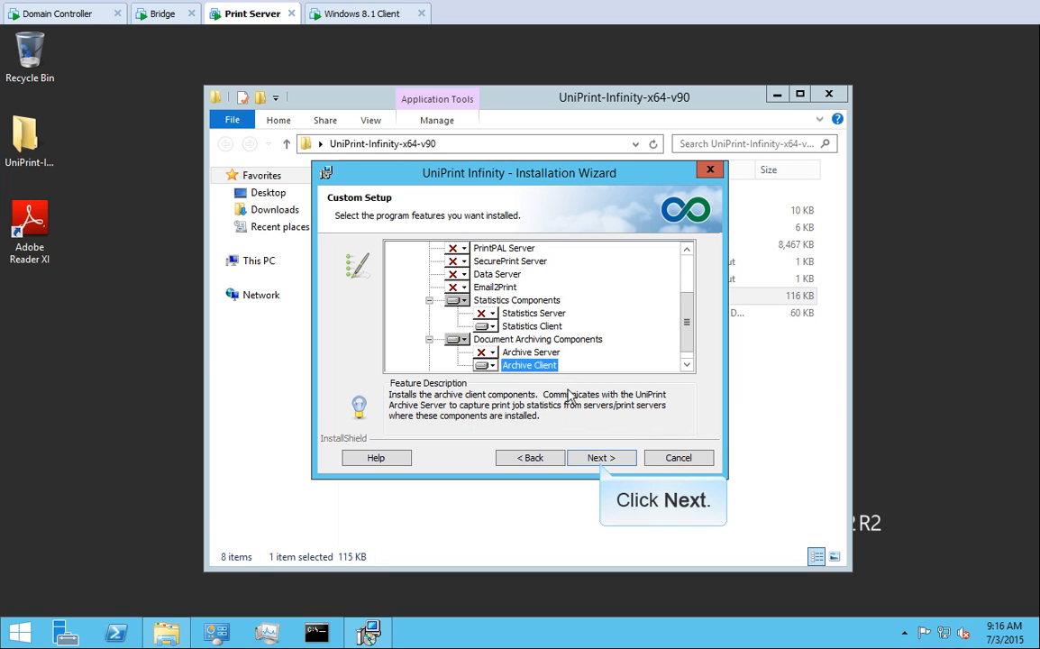
click(601, 456)
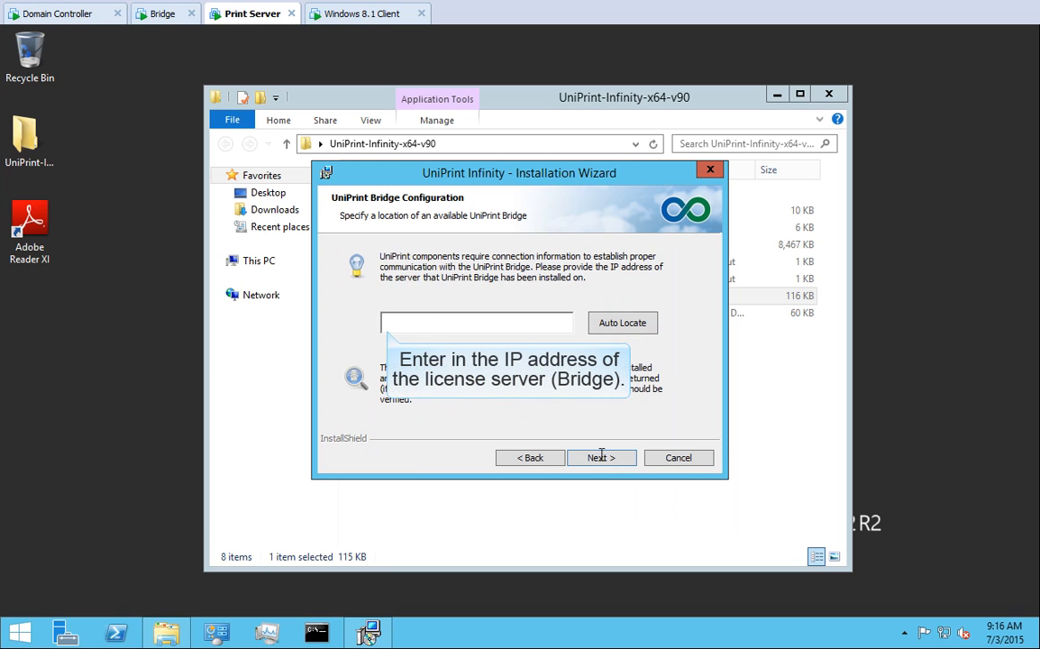
Set the UniPrint Bridge IP address to 172.30.136.97 and continue to the Print Server options.
click(386, 324)
text(172.30.136.97)
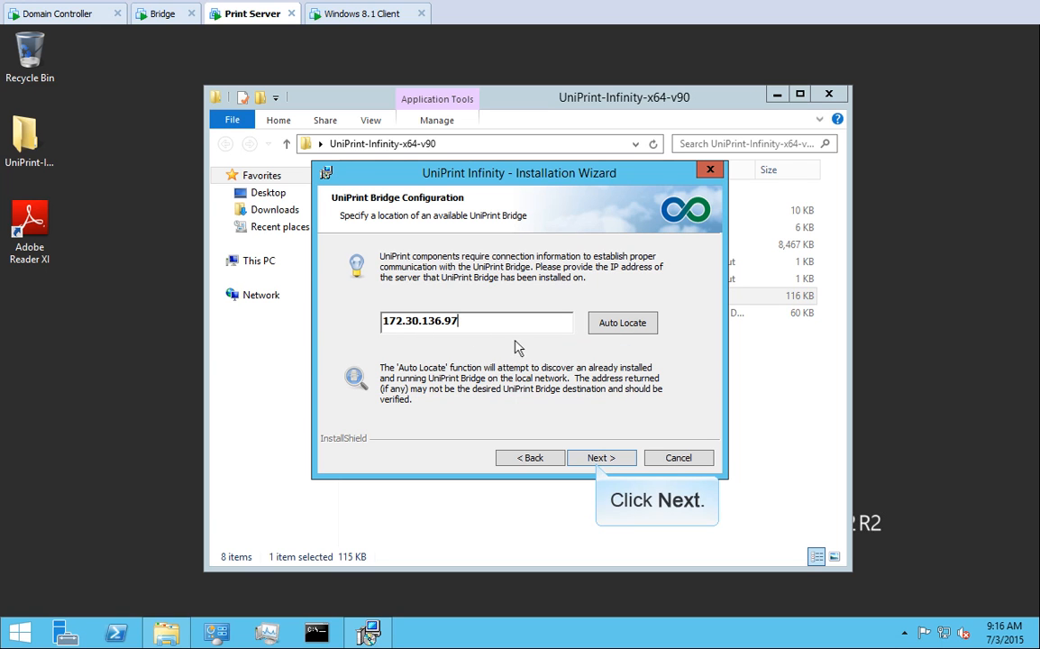
click(599, 458)
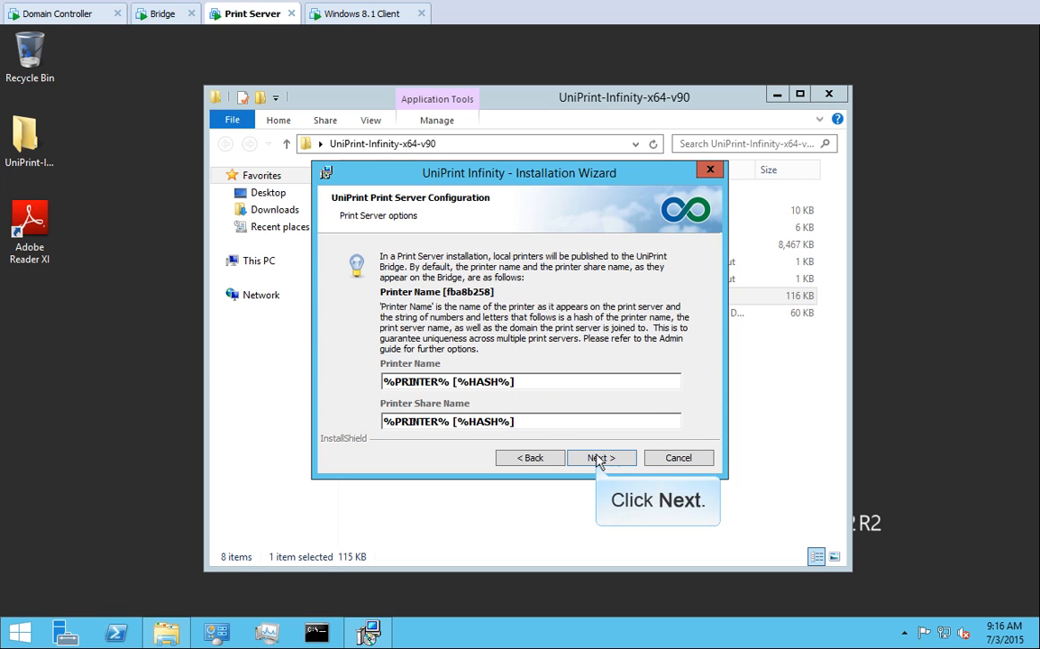
Keep the default printer name and share name patterns, complete the UniPrint Infinity installation, and close the installation folder.
click(600, 458)
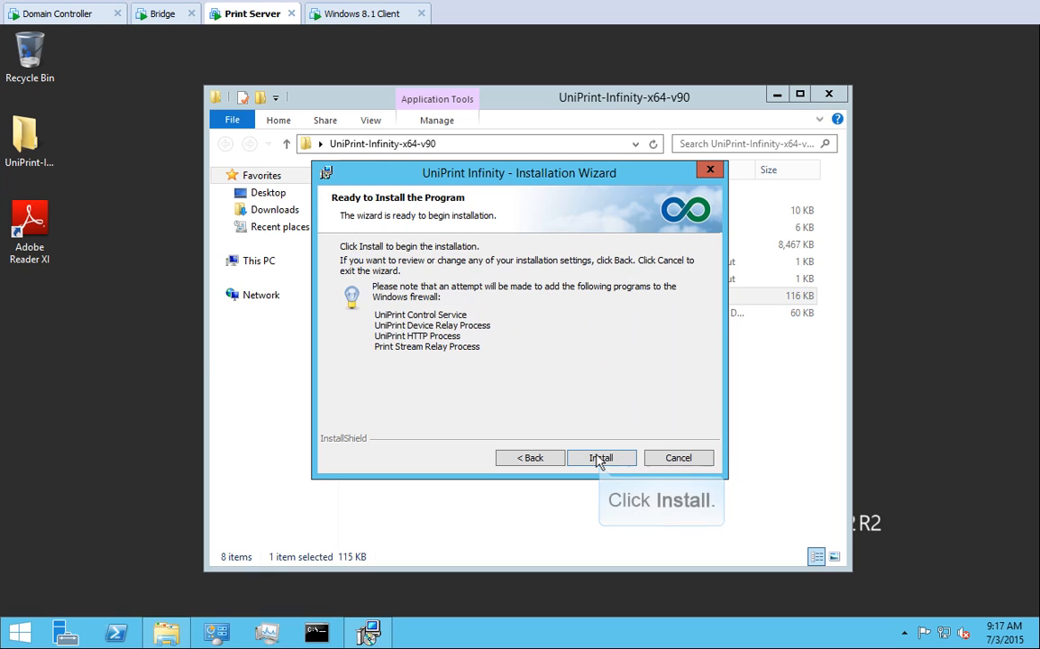
click(599, 458)
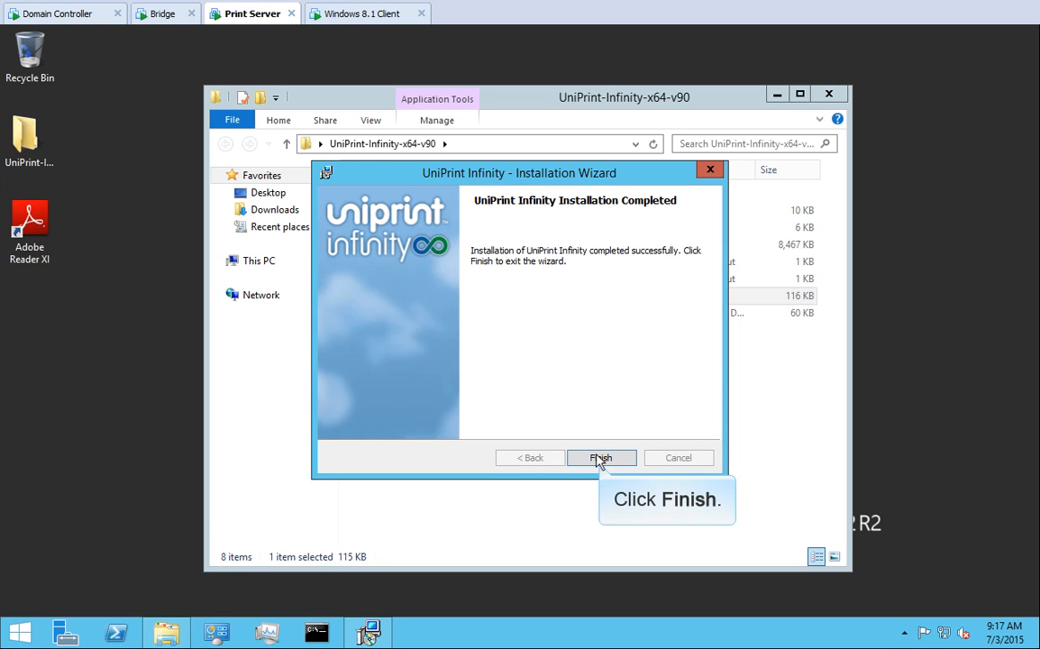
click(599, 458)
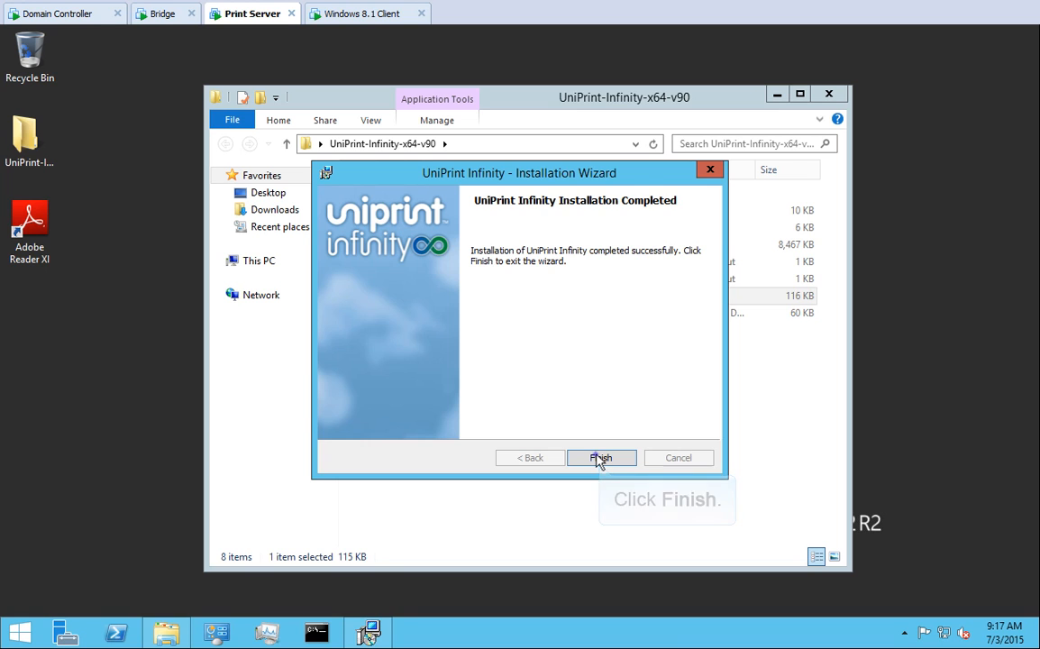
click(829, 95)
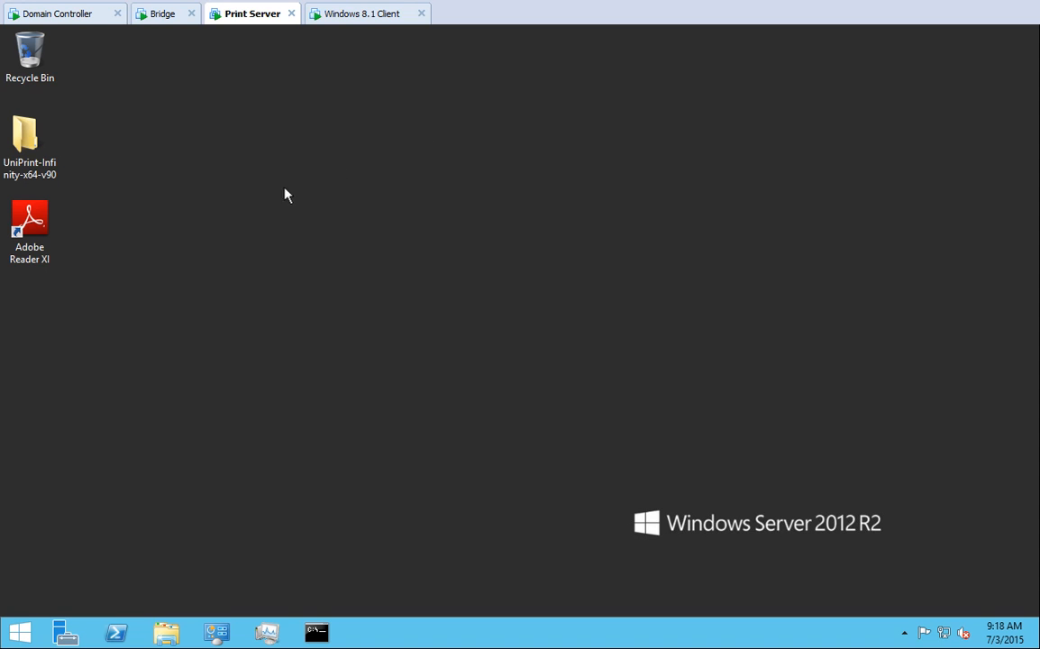
Pin the UniPrint Suite Management Console to the Print Server's taskbar from the installed apps list.
click(20, 634)
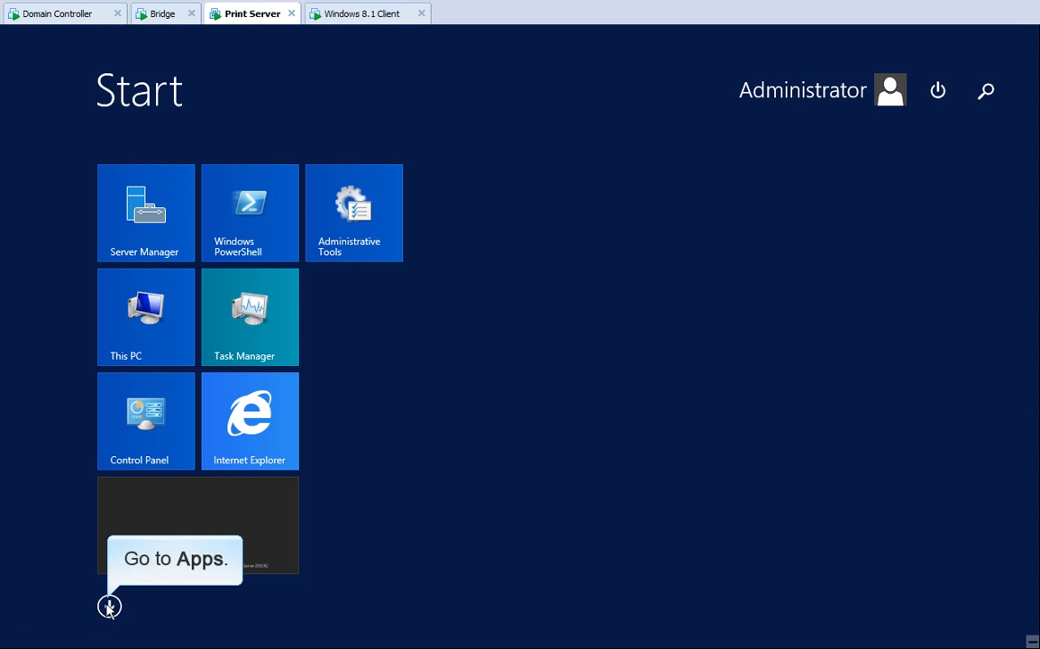
click(109, 607)
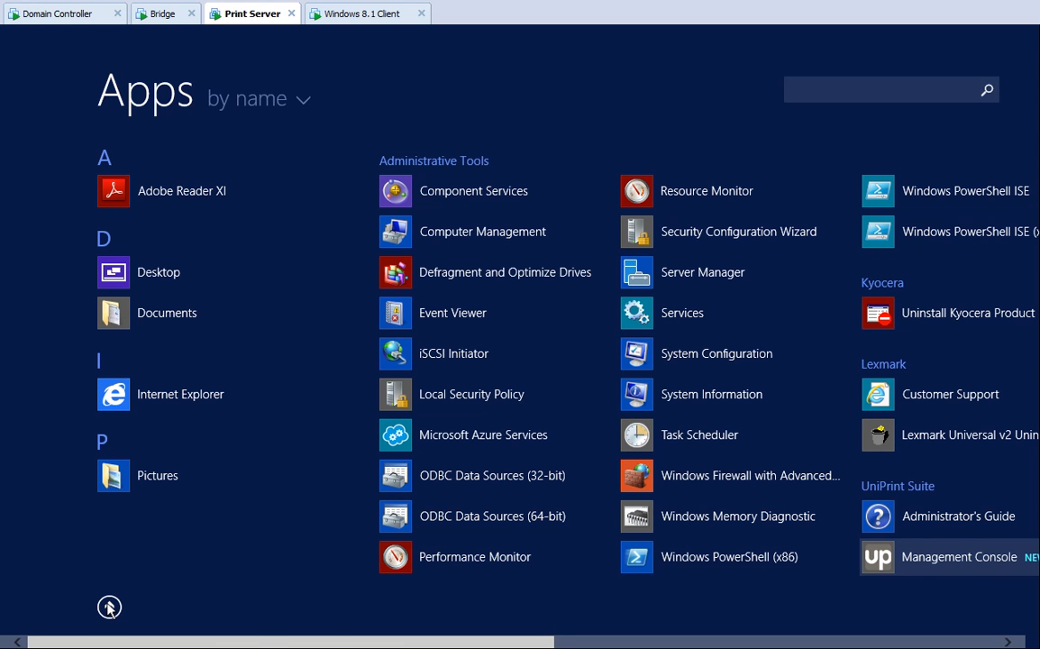
drag(278, 642, 491, 636)
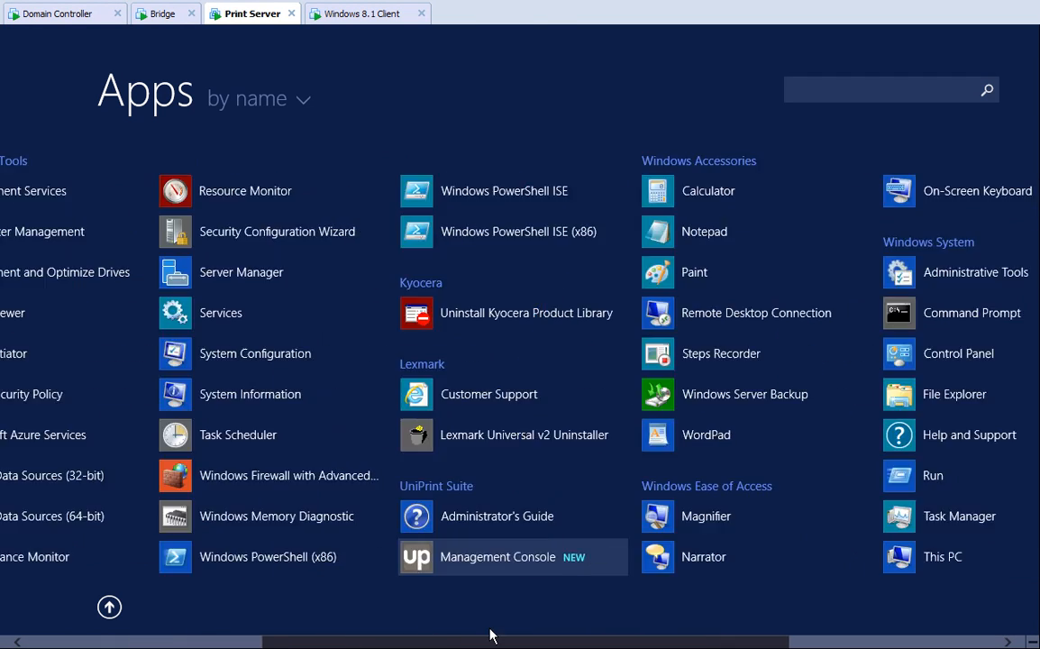
right_click(548, 560)
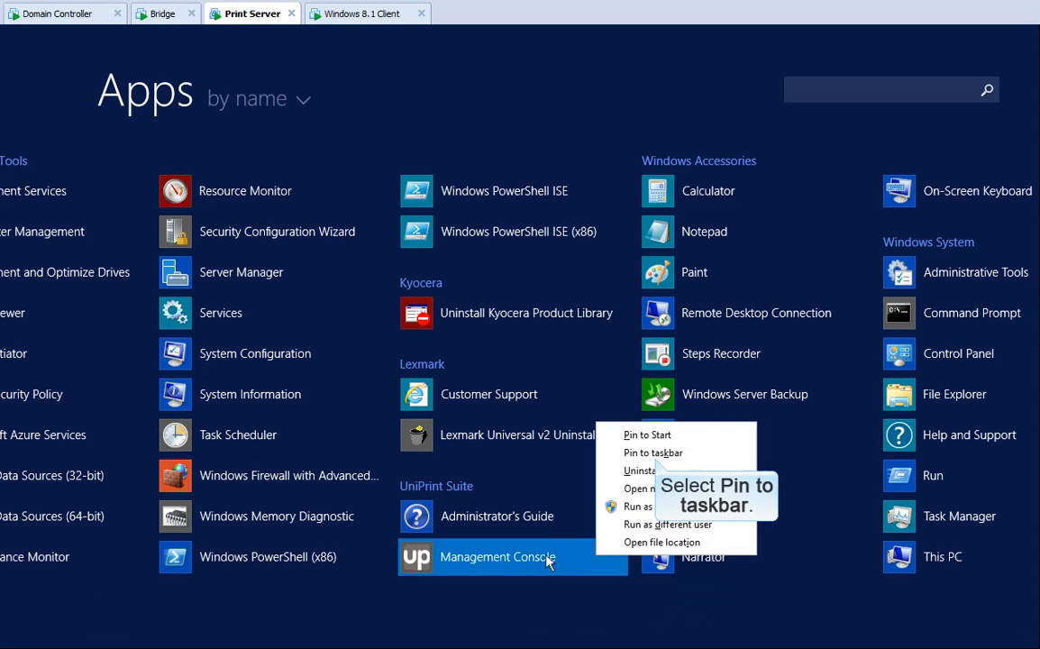
click(655, 451)
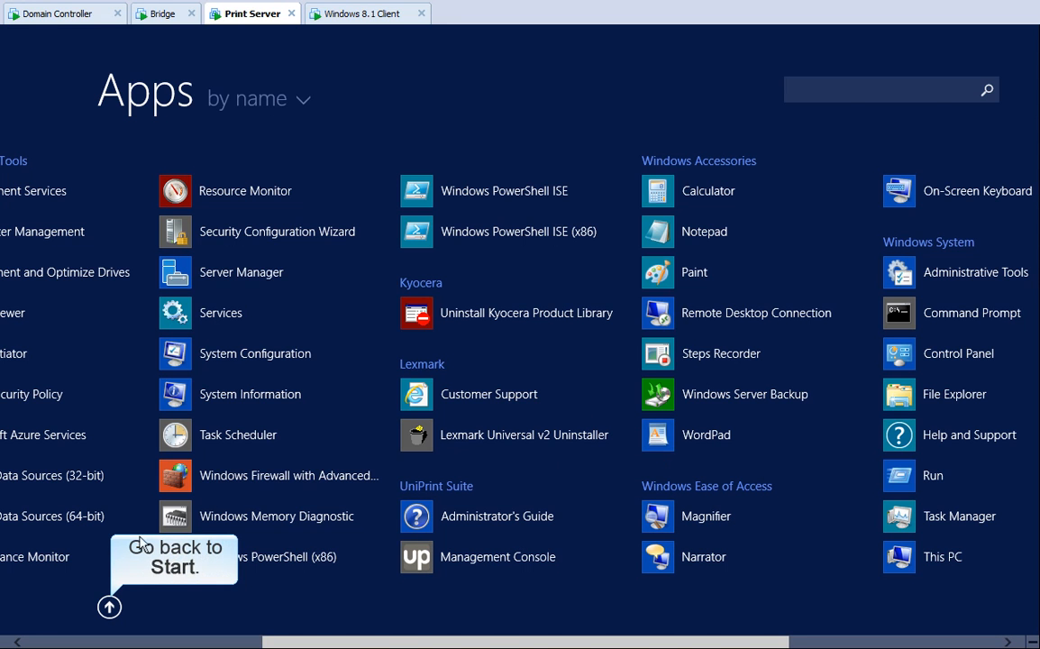
click(109, 606)
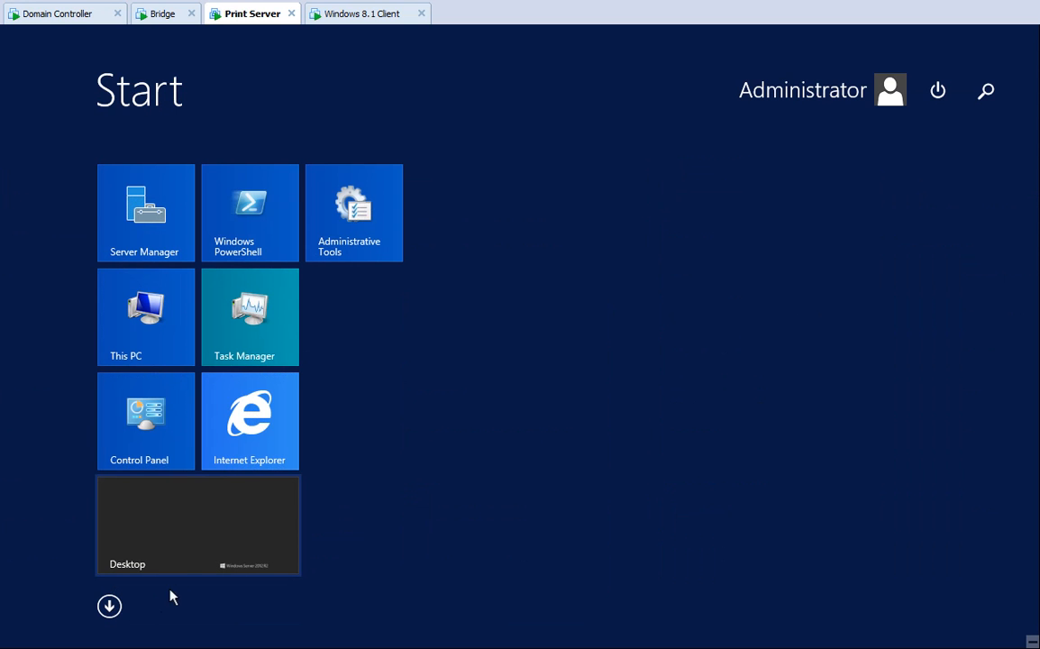
click(206, 533)
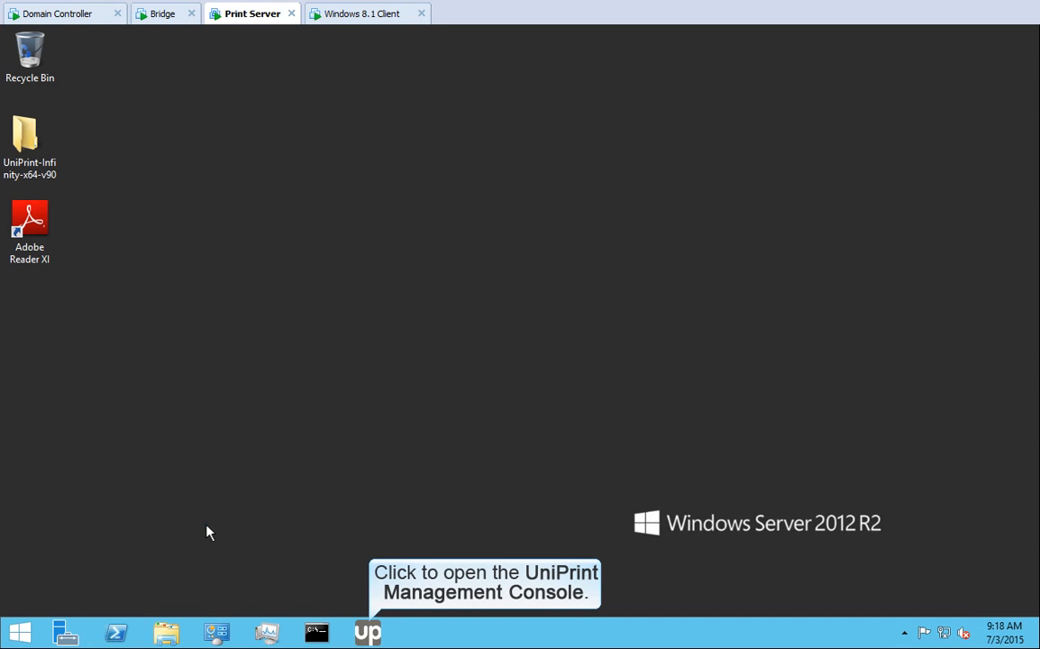
click(367, 632)
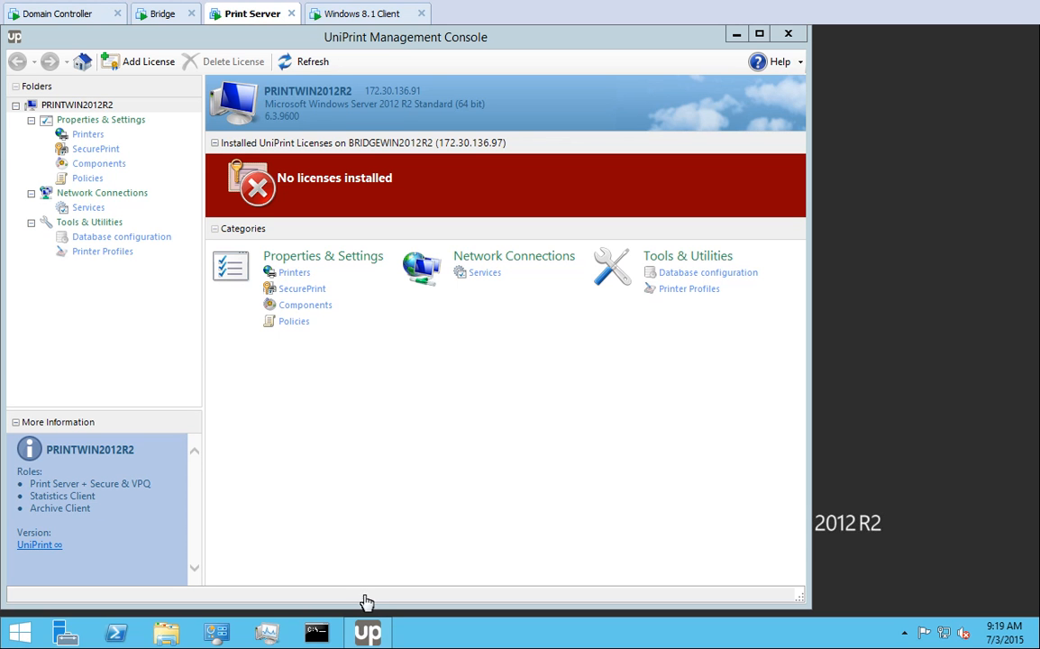
On the Windows 8.1 Client machine, open the win7-64 golden image and launch UniPrint9_x64 from the UniPrint_Infinity_x64_v9 folder.
click(364, 14)
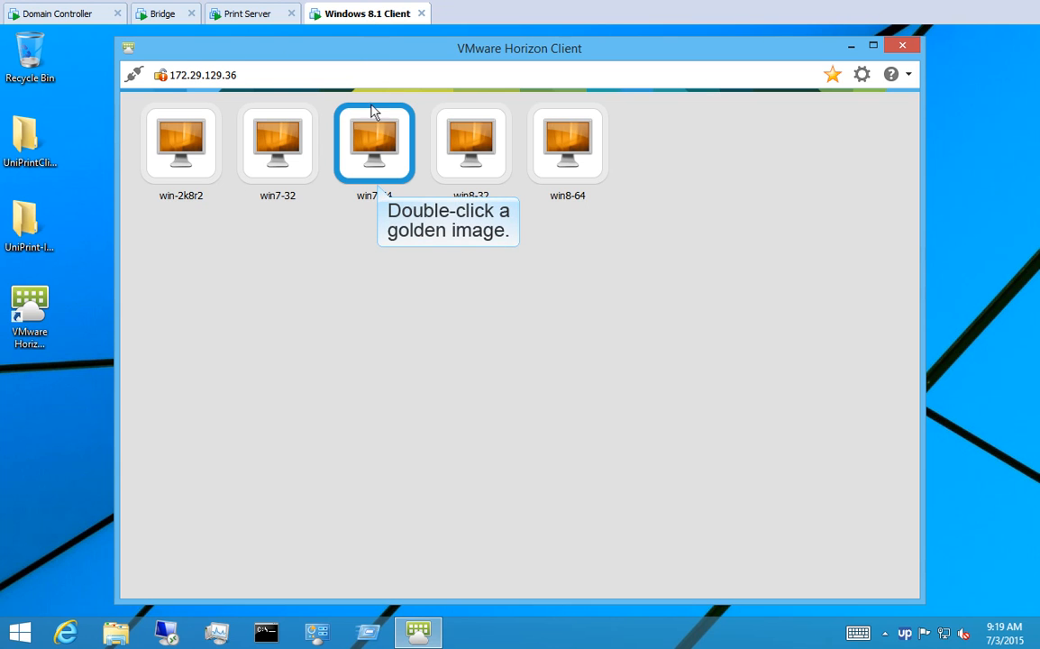
double_click(371, 132)
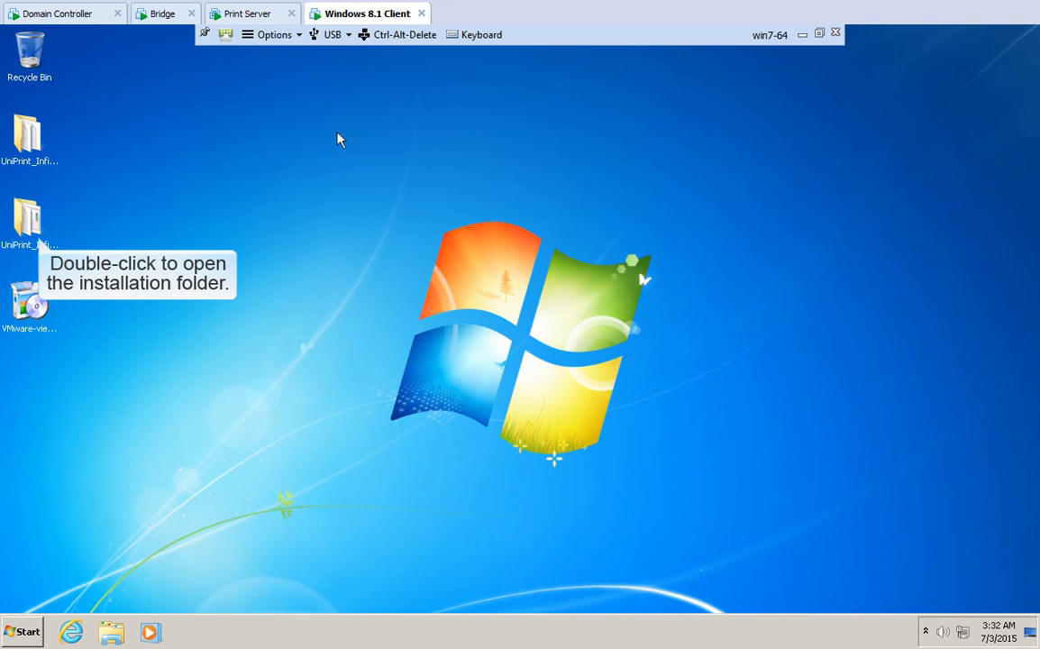
double_click(27, 218)
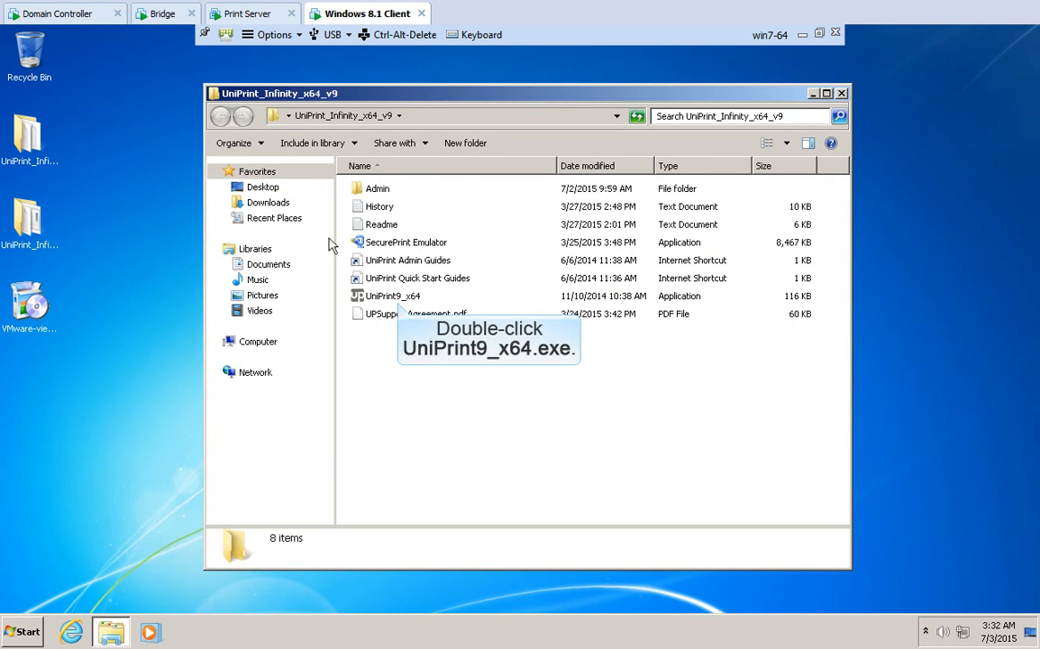
double_click(396, 297)
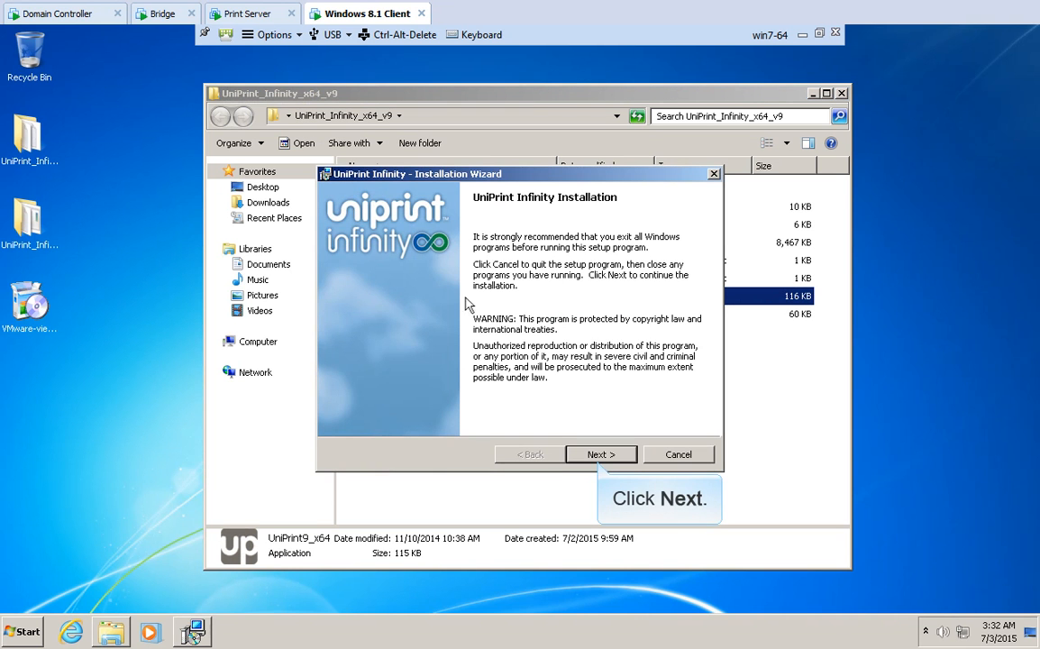
Advance the win7-64 installation to the setup configuration type, accepting the license agreement and keeping the default destination folder.
click(599, 453)
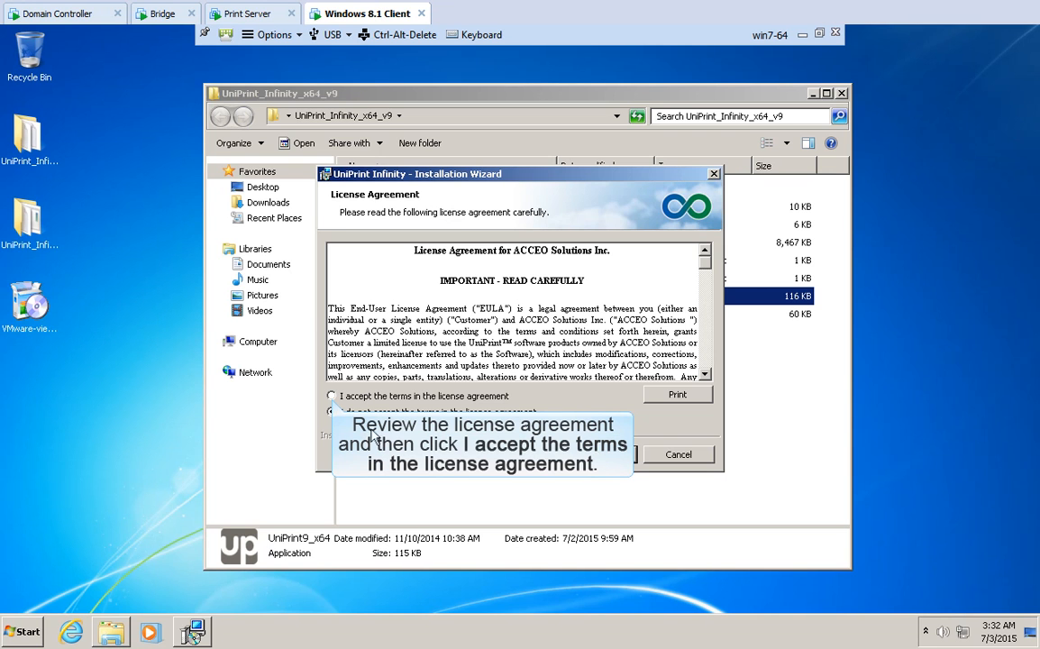
click(331, 397)
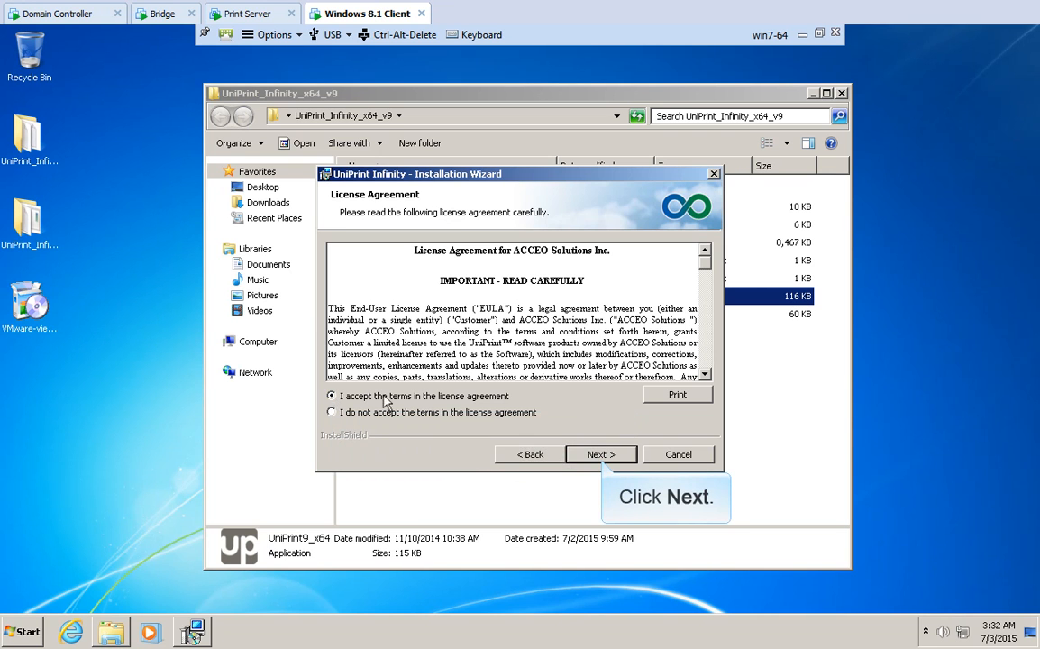
click(601, 455)
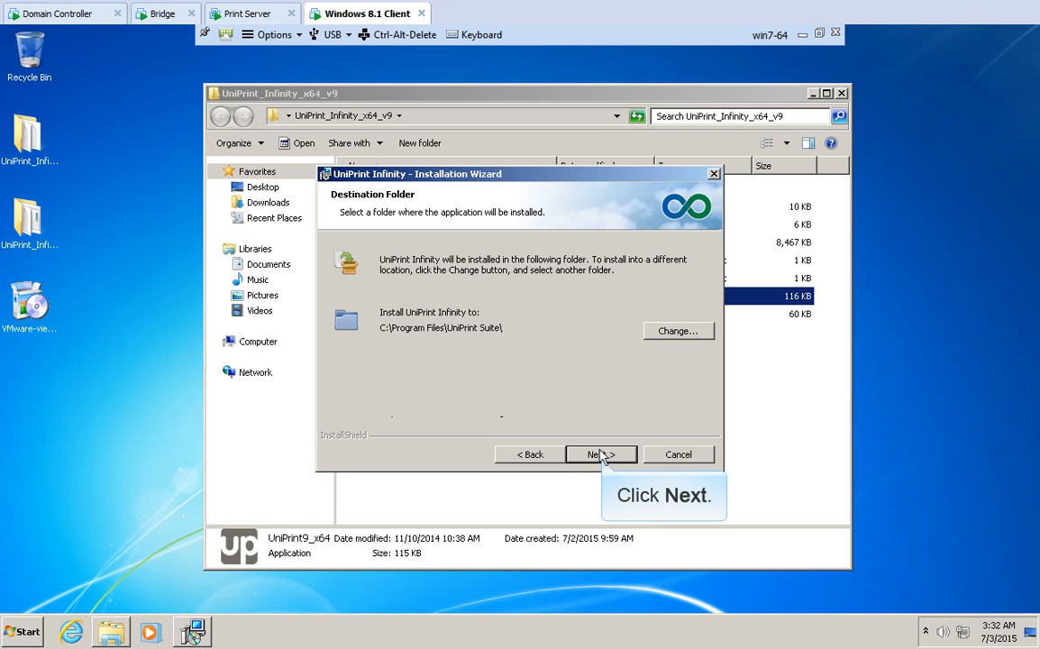
click(601, 455)
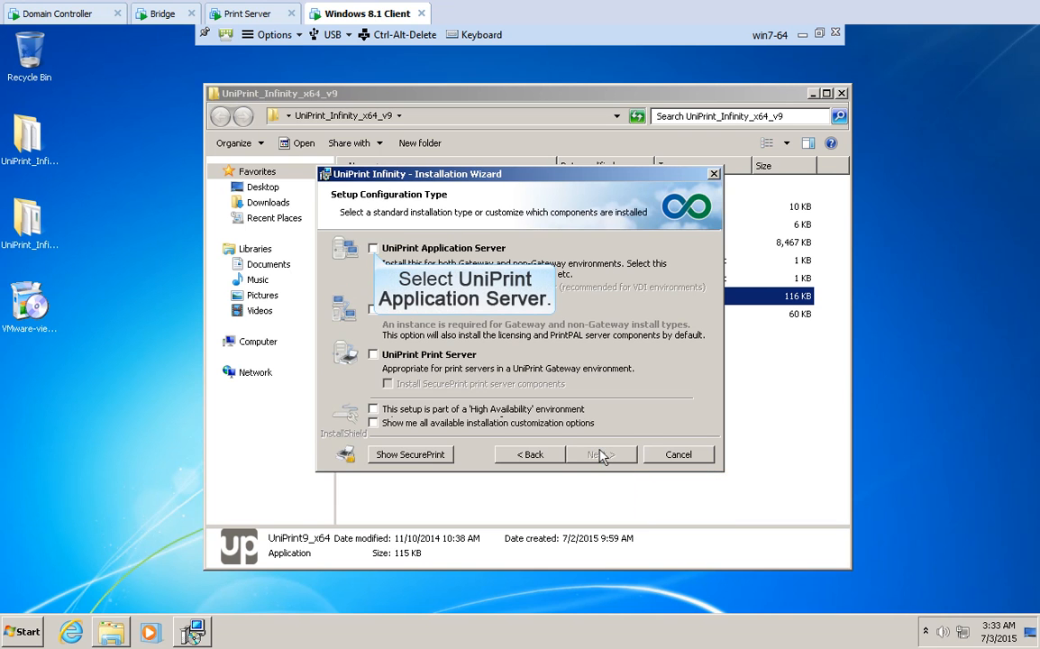
Choose the UniPrint Application Server setup with no static connection to the Bridge Server and all available installation customization options shown.
click(373, 248)
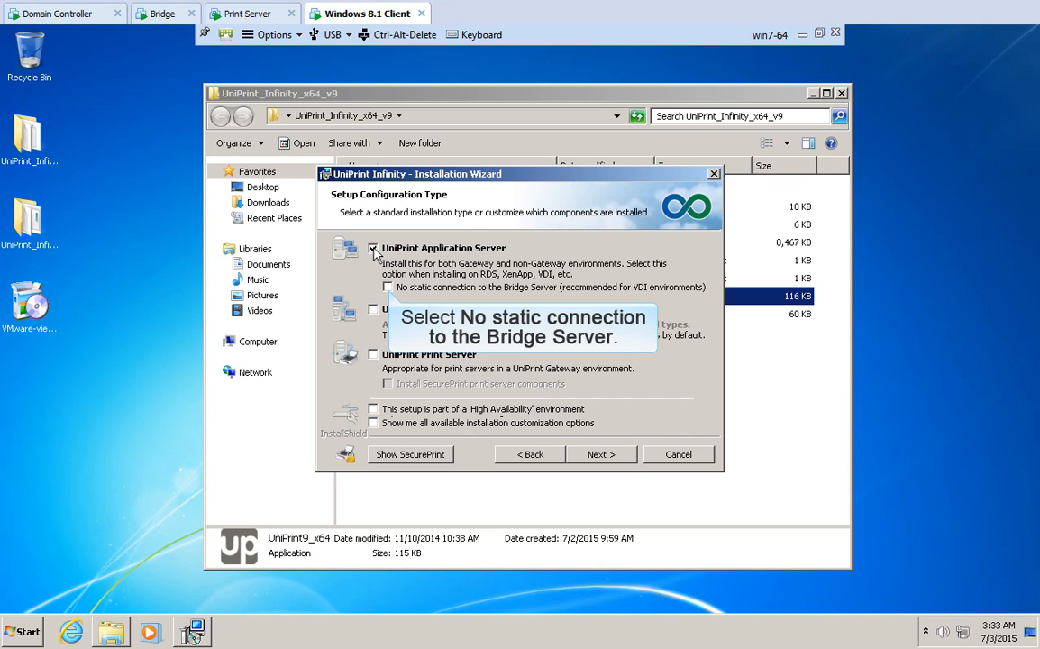
click(388, 287)
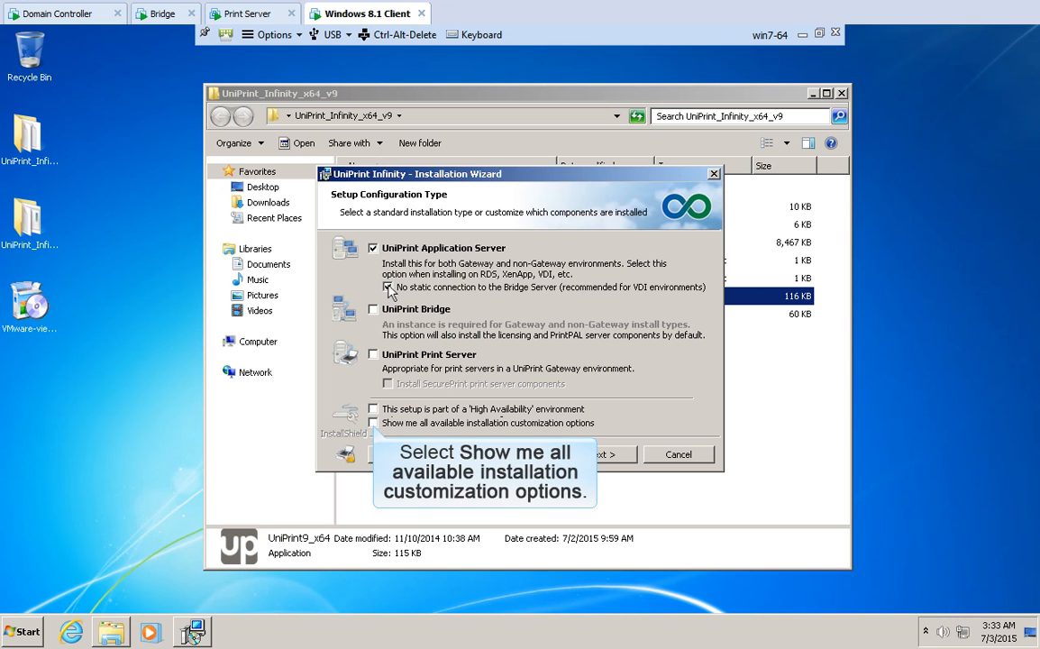
click(373, 422)
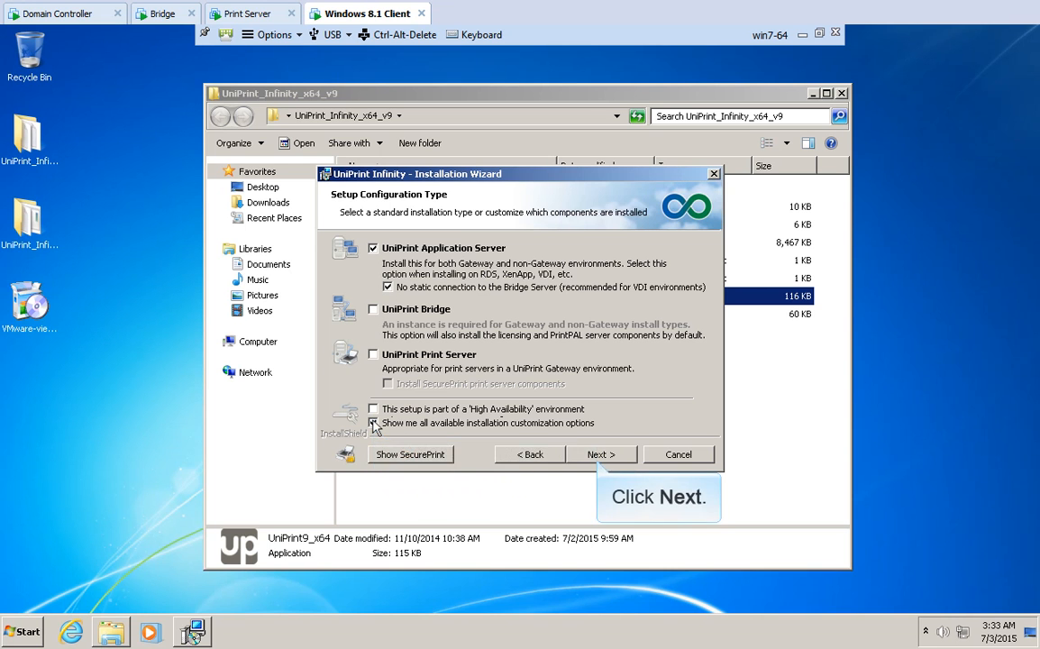
click(599, 455)
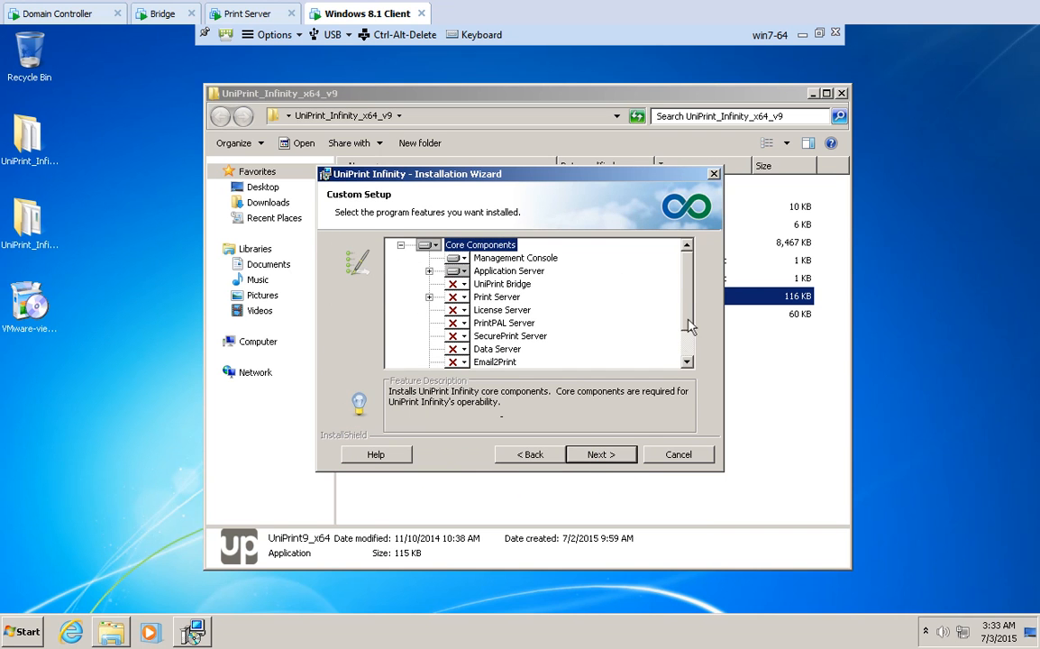
Enable the Statistics Client under Statistics Components for installation on the local hard drive.
scroll(687, 301, down, 1)
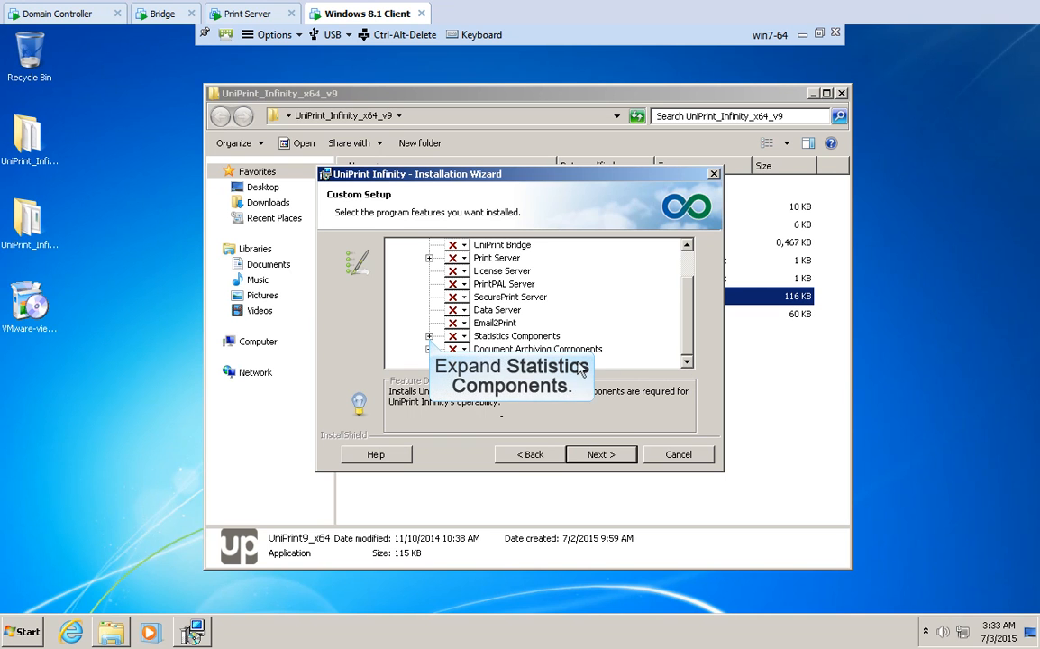
click(429, 337)
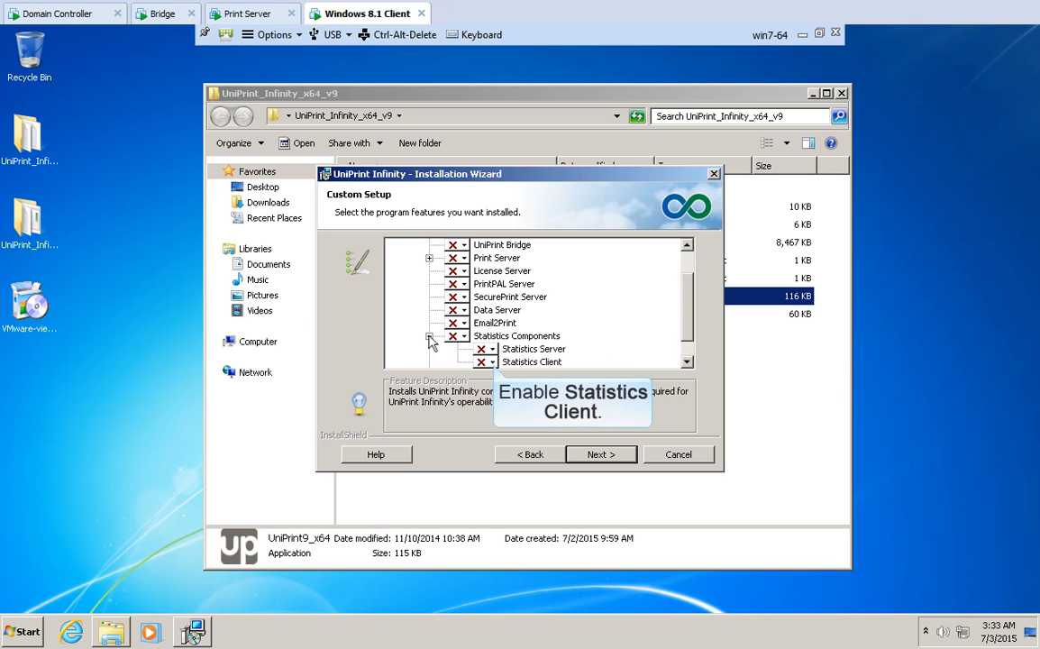
click(486, 361)
click(547, 378)
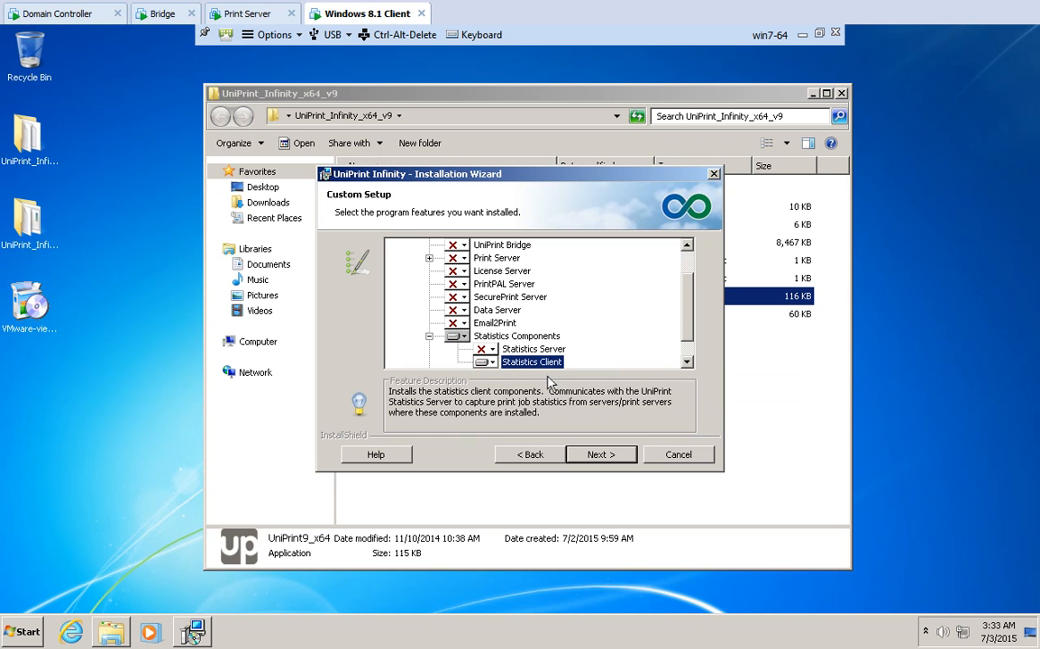
Enable the Archive Client under Document Archiving Components for local hard drive installation and proceed to the UniPrint Bridge configuration.
scroll(682, 342, down, 1)
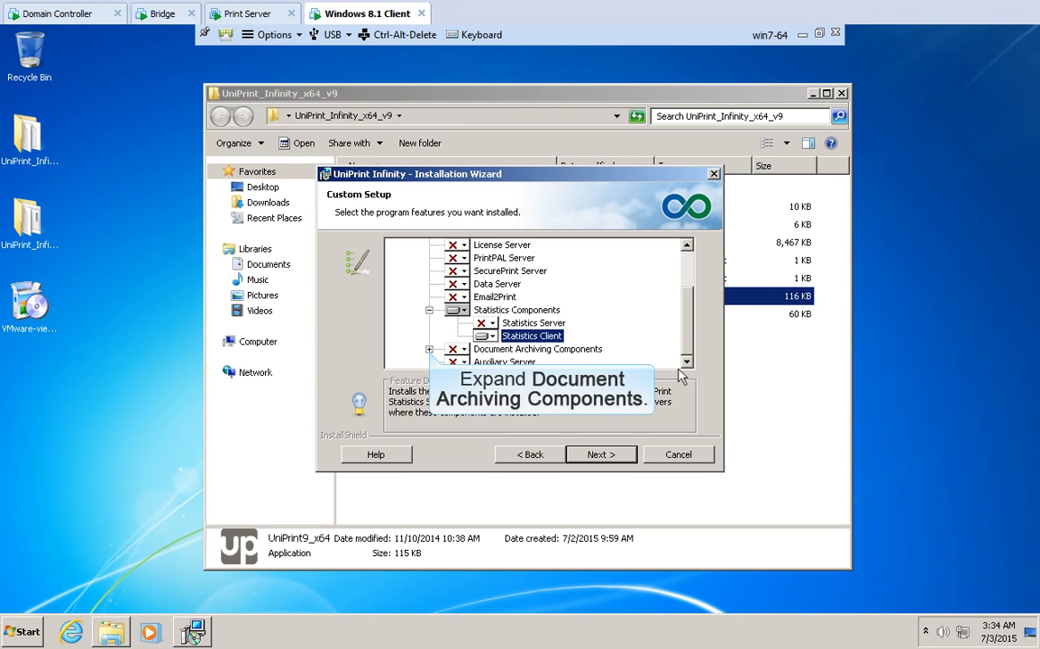
click(429, 349)
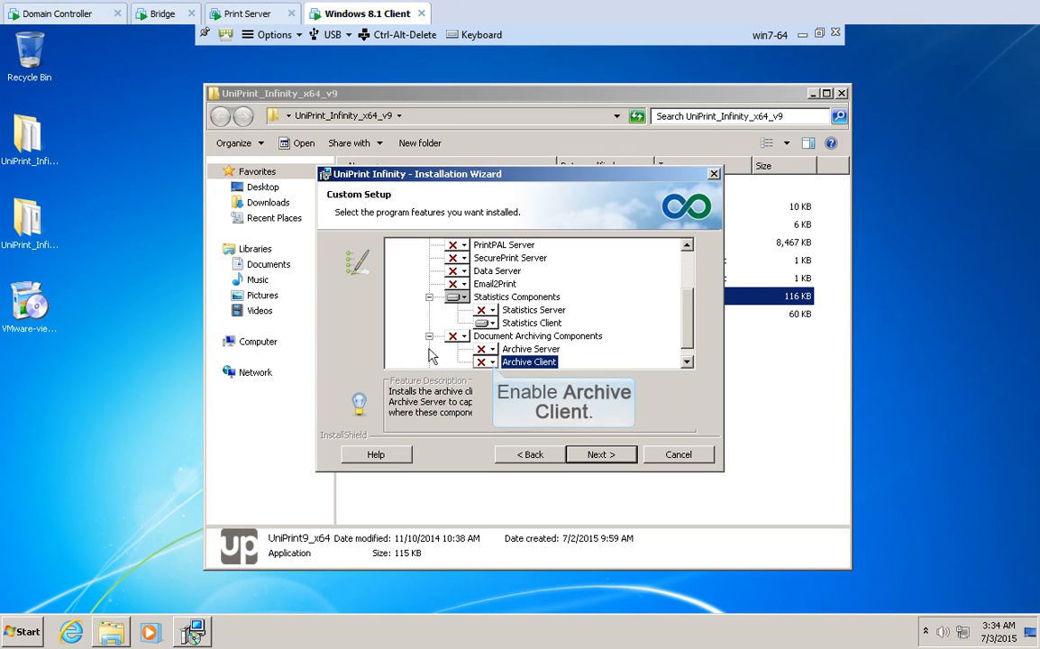
click(485, 361)
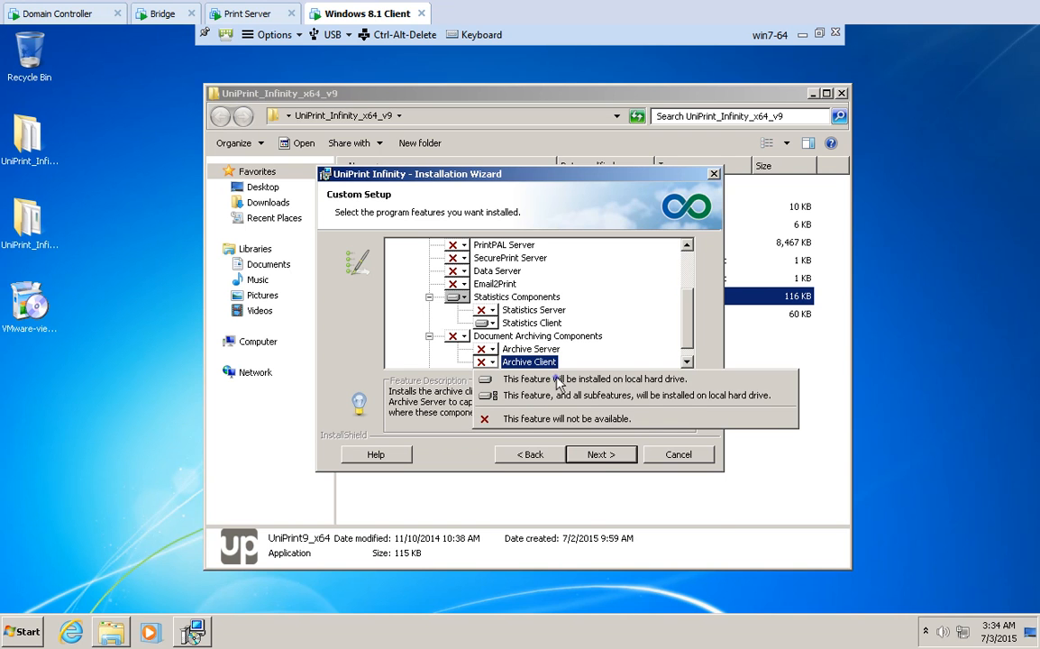
click(556, 379)
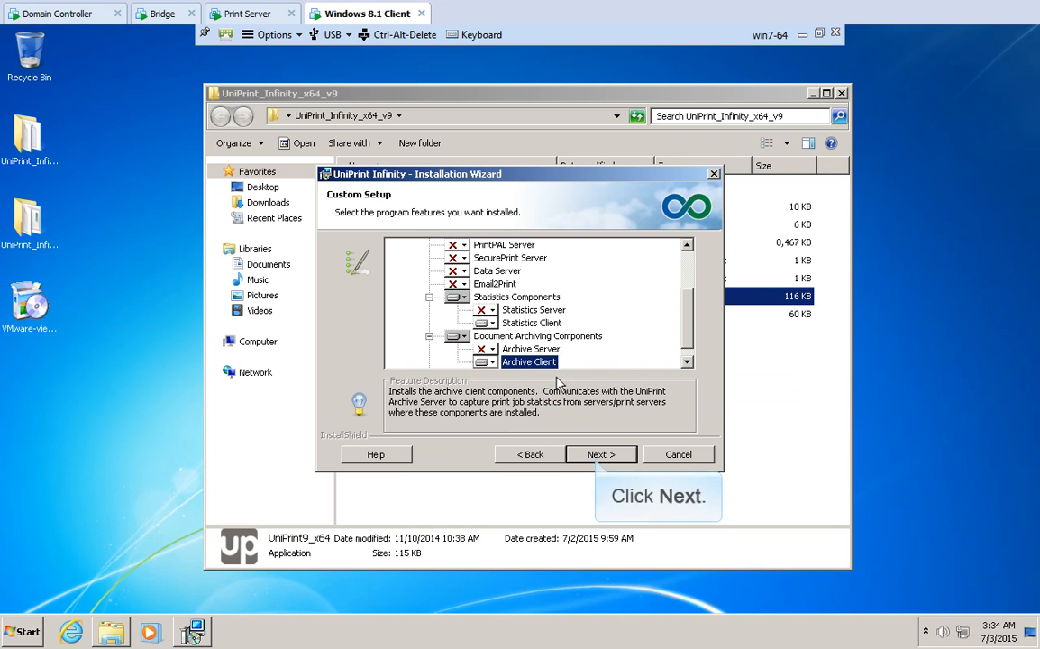
click(596, 454)
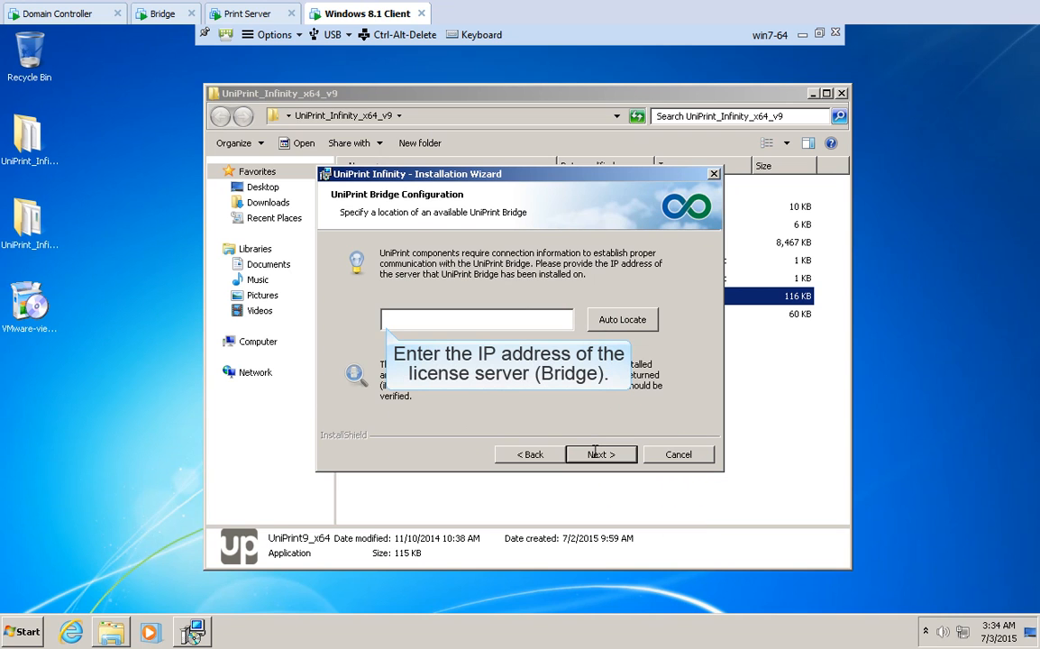
Set the UniPrint Bridge IP address to 172.30.136.97 and continue to the ready-to-install page.
click(439, 322)
text(172.30.136.97)
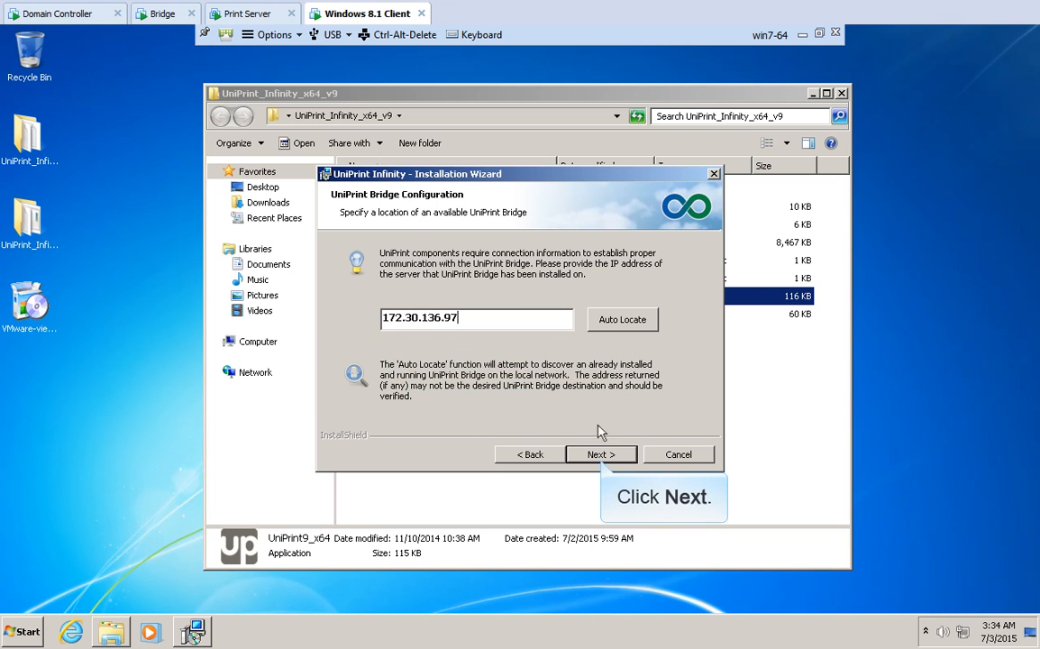
click(599, 454)
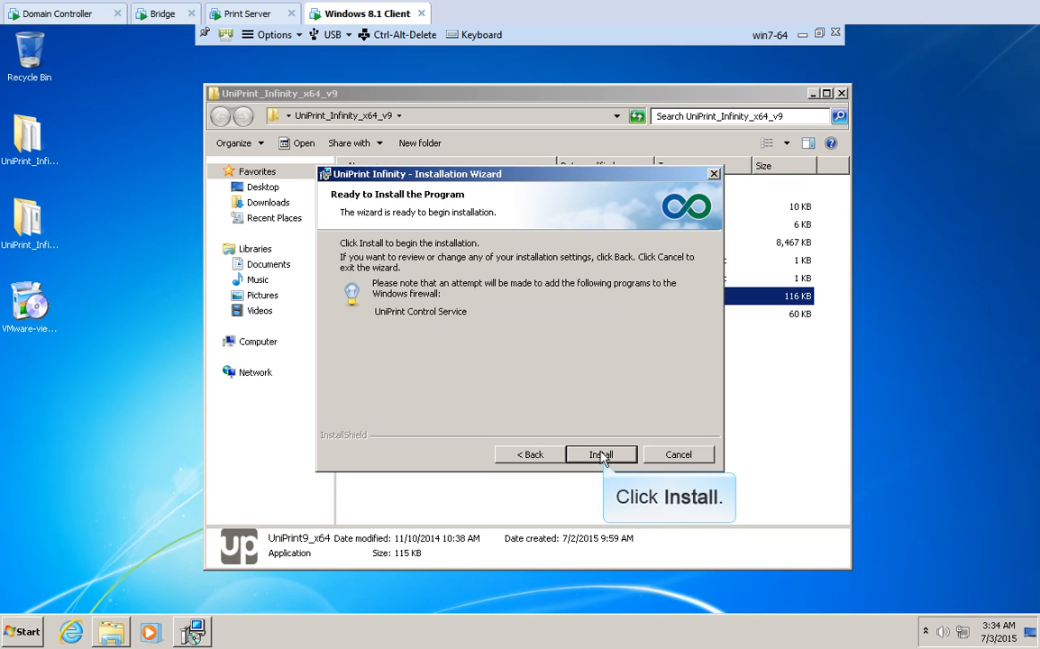
Install UniPrint Infinity, exit the wizard on completion and close the UniPrint_Infinity_x64_v9 folder.
click(600, 454)
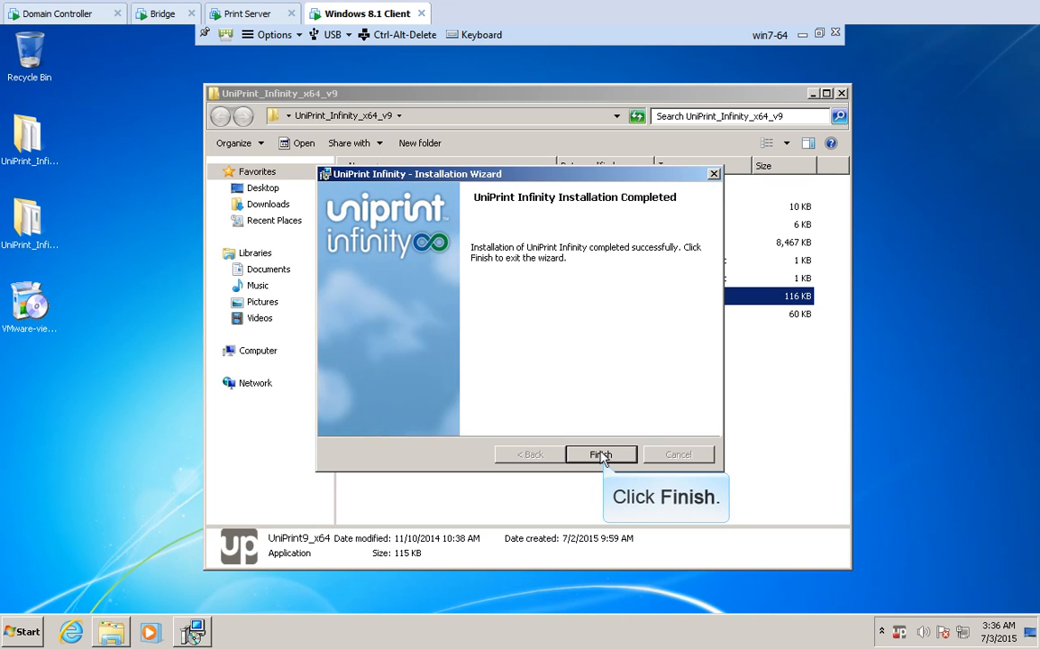
click(601, 455)
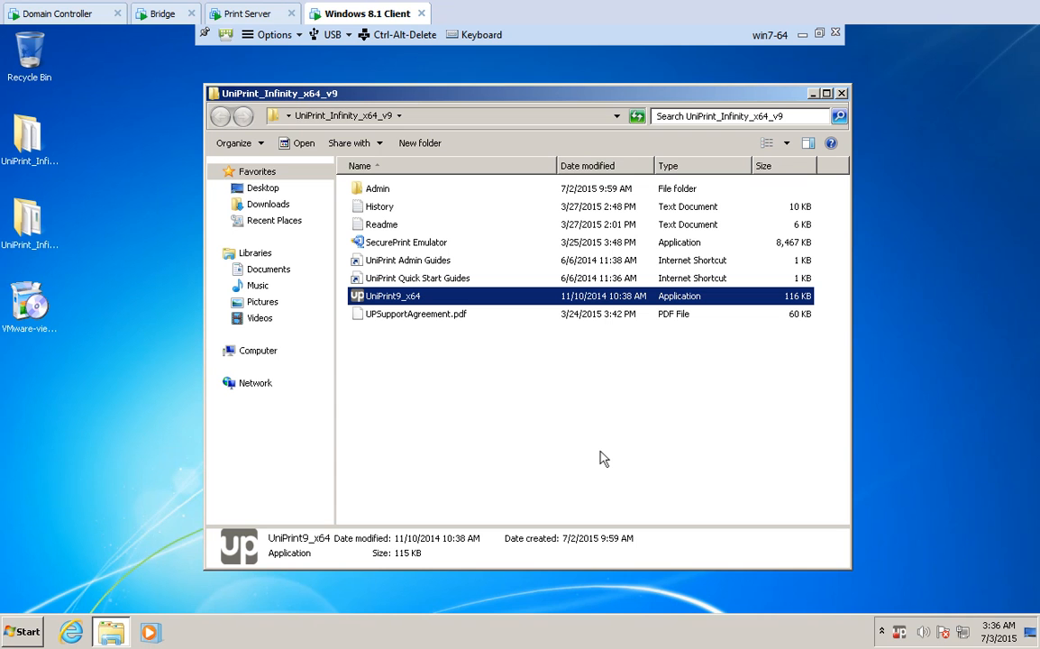
click(841, 93)
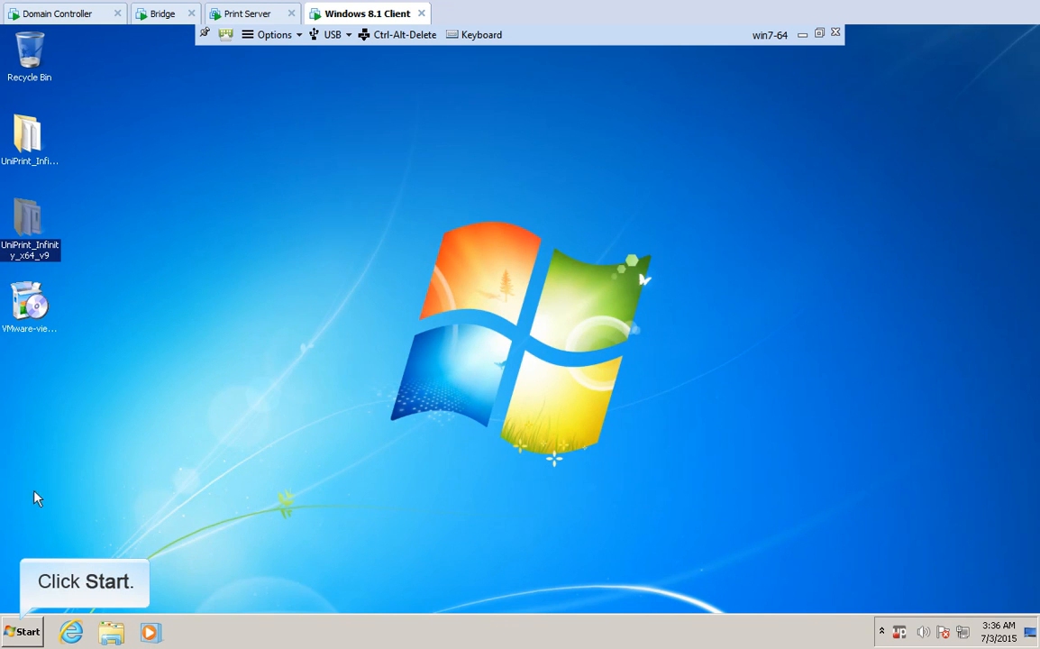
Open the Management Console from the UniPrint Suite program group on the win7-64 desktop.
click(23, 631)
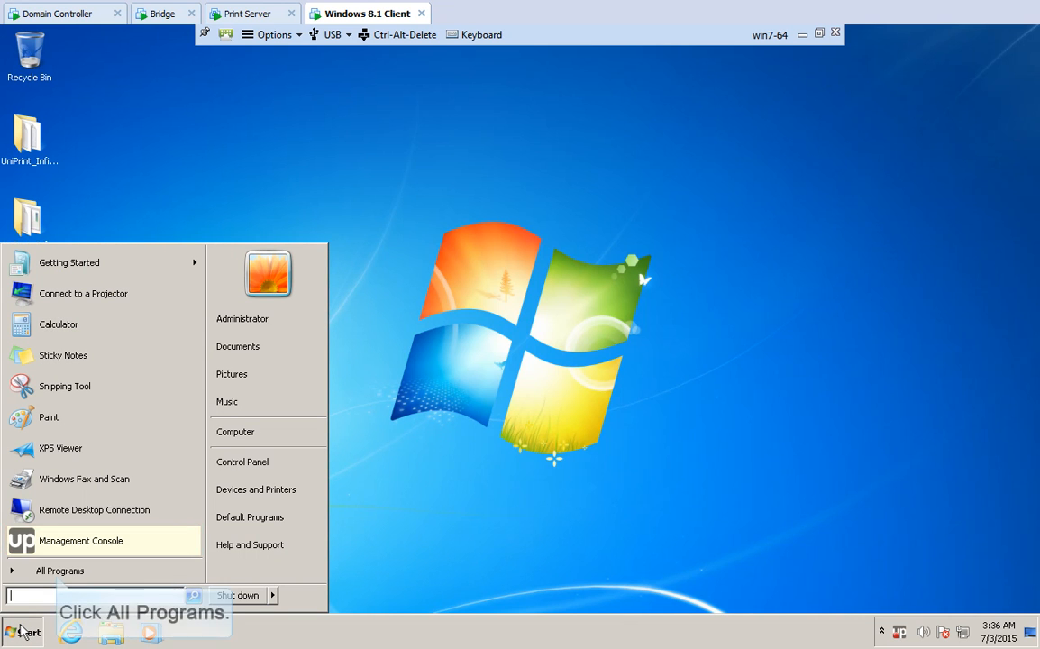
click(56, 571)
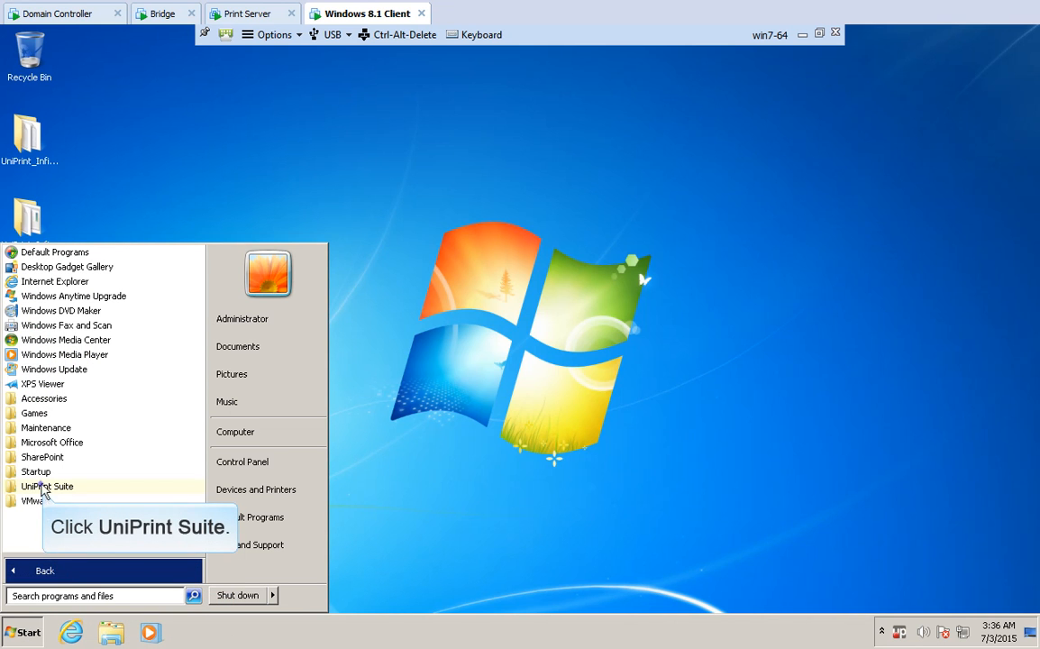
click(42, 487)
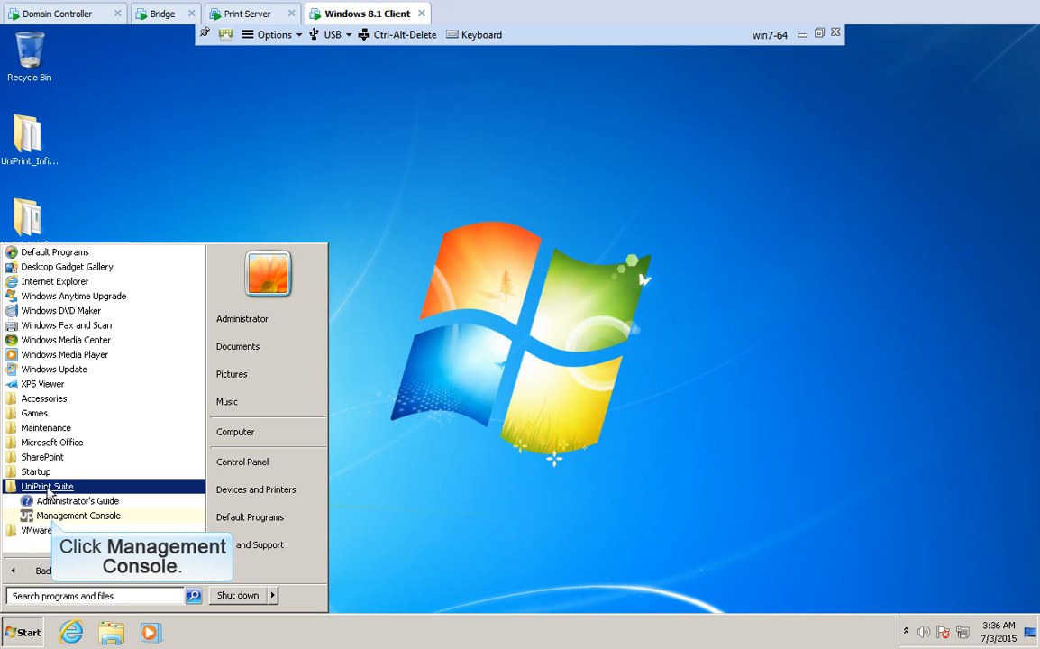
click(59, 515)
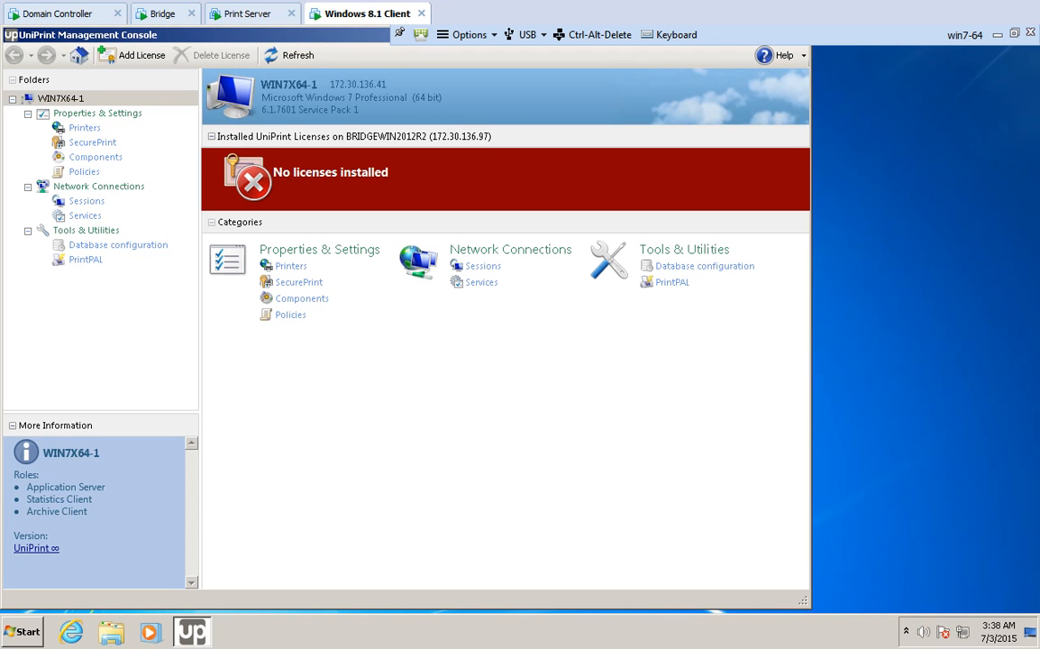